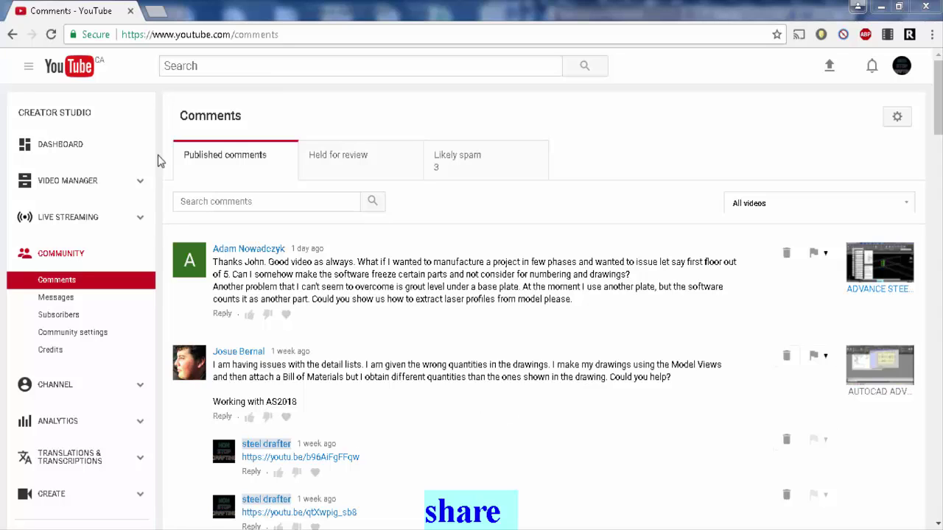
Step: Edit the YouTube Studio page address, replacing 'comments' with the channel's name
click(258, 251)
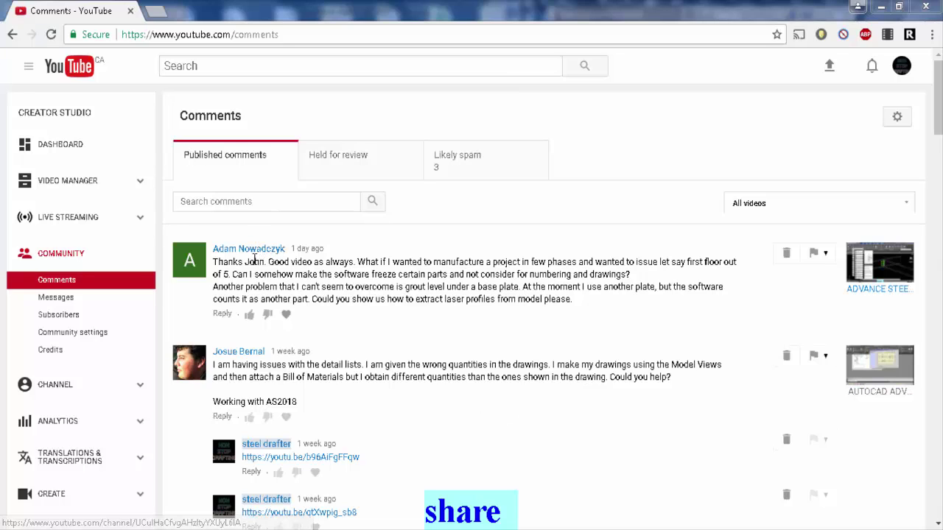
click(280, 254)
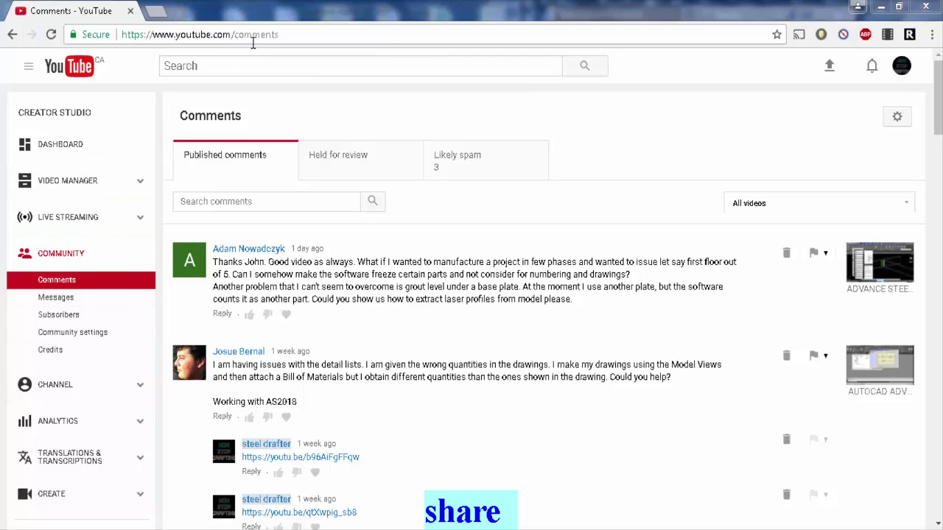
click(293, 40)
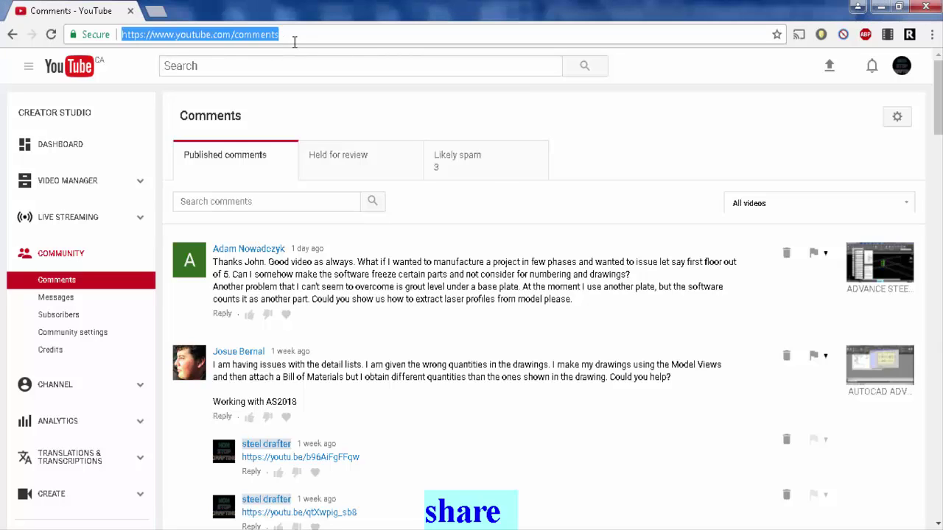
click(289, 35)
double_click(263, 34)
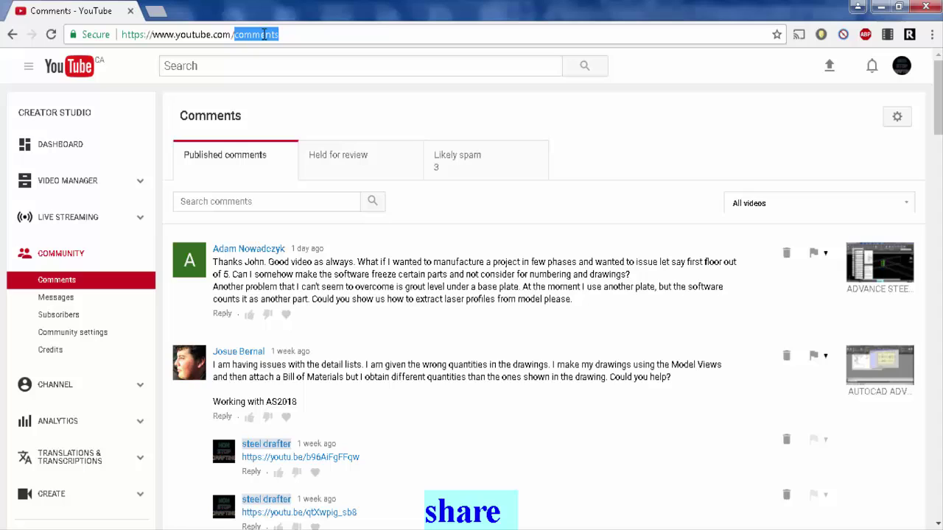
text(steel)
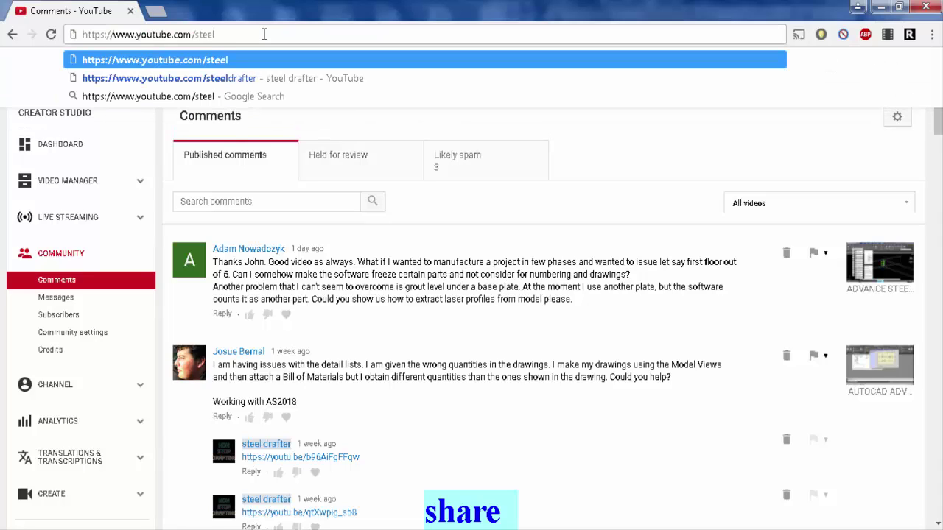
text(drafter)
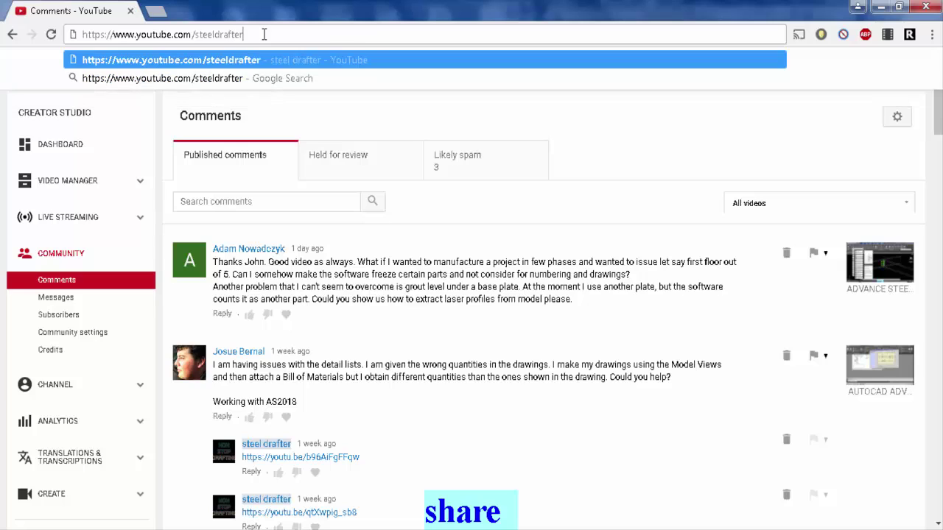
click(396, 116)
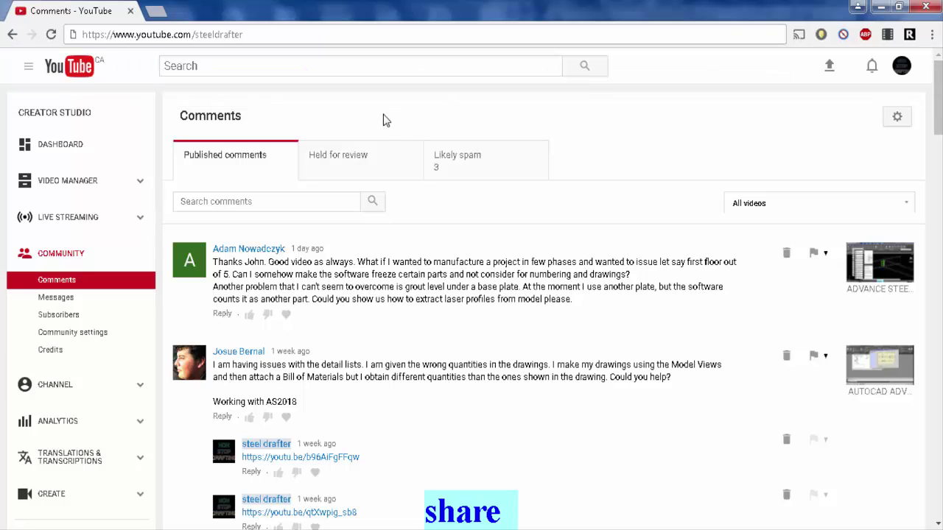
click(218, 249)
mouse_move(318, 527)
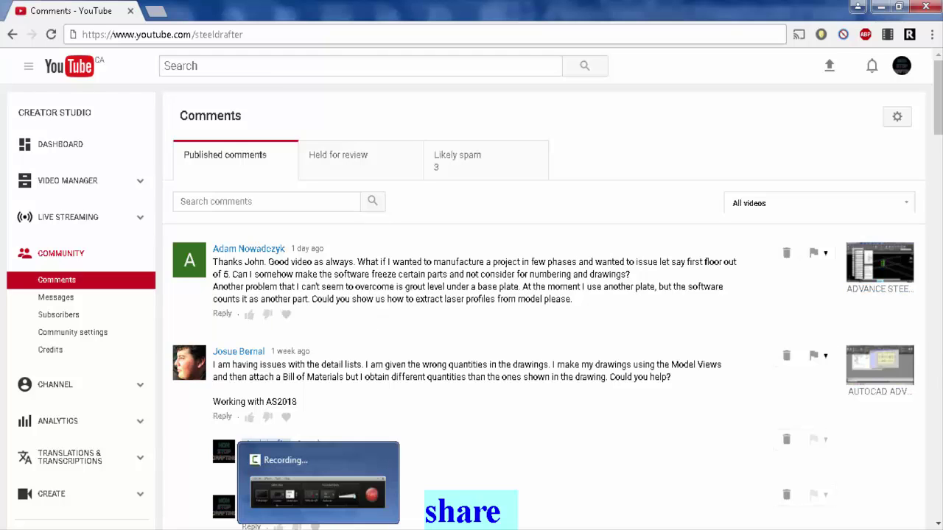
Step: Bring up the trt.dwg model and zoom and pan until both portal frames are in view
click(344, 486)
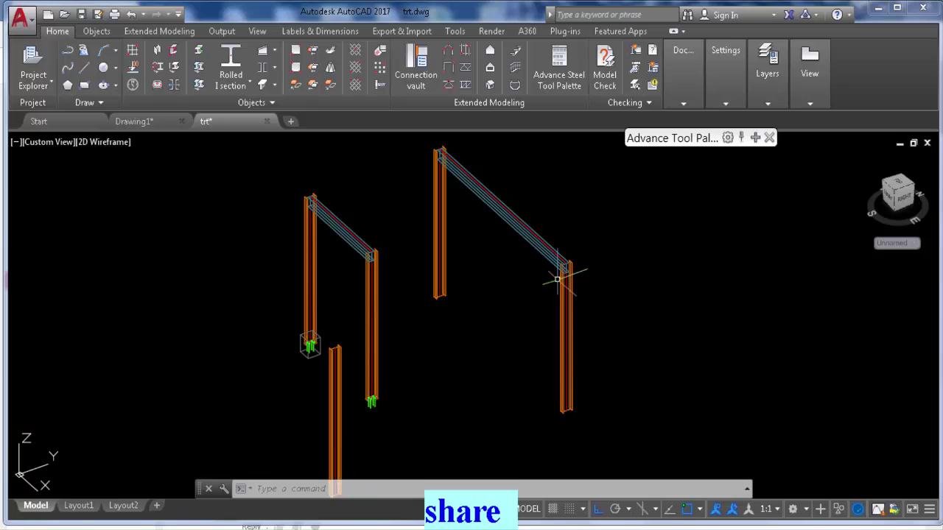
scroll(485, 313, down, 2)
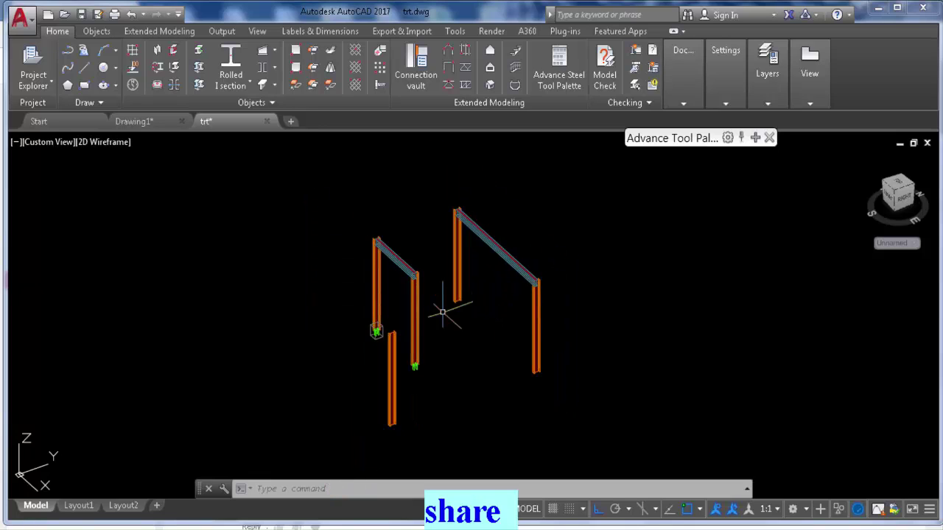
middle_drag(442, 312, 414, 292)
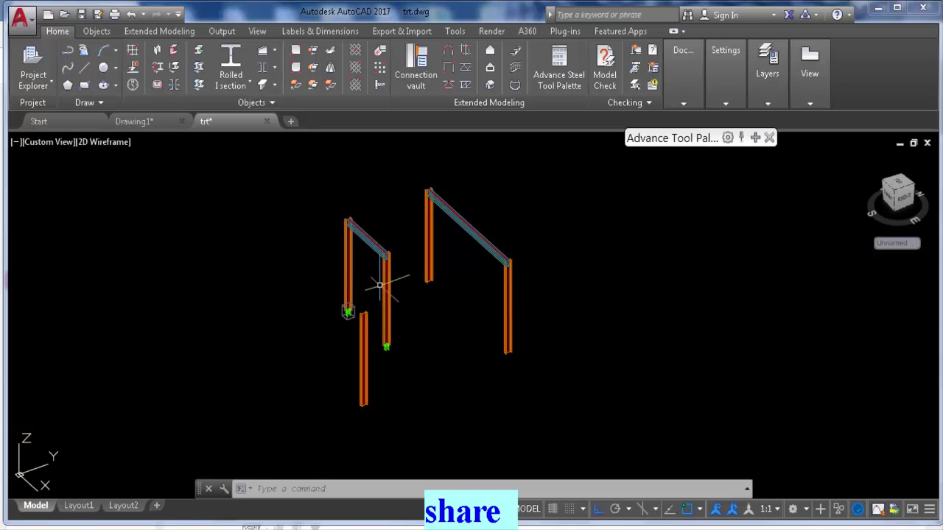
middle_drag(343, 311, 331, 304)
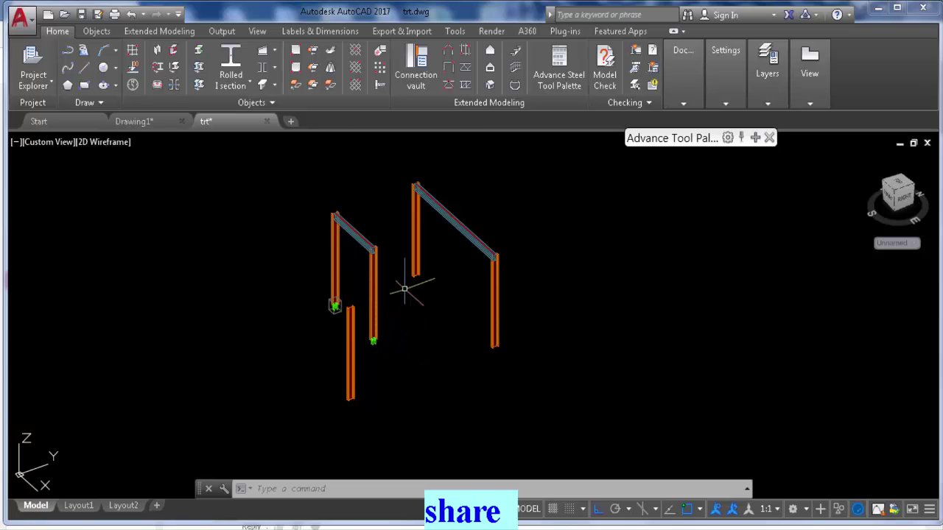
Step: Window-select the right portal frame's members after a few trial selections
click(525, 177)
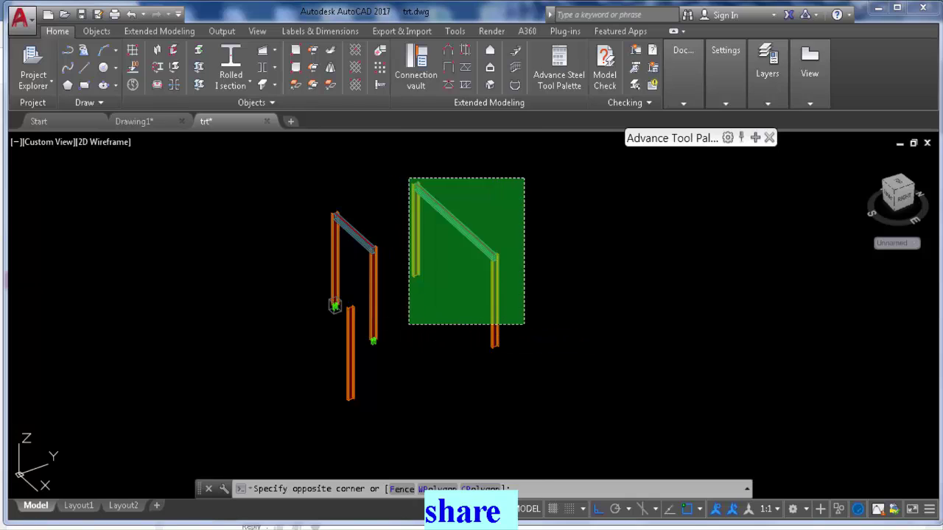
click(409, 346)
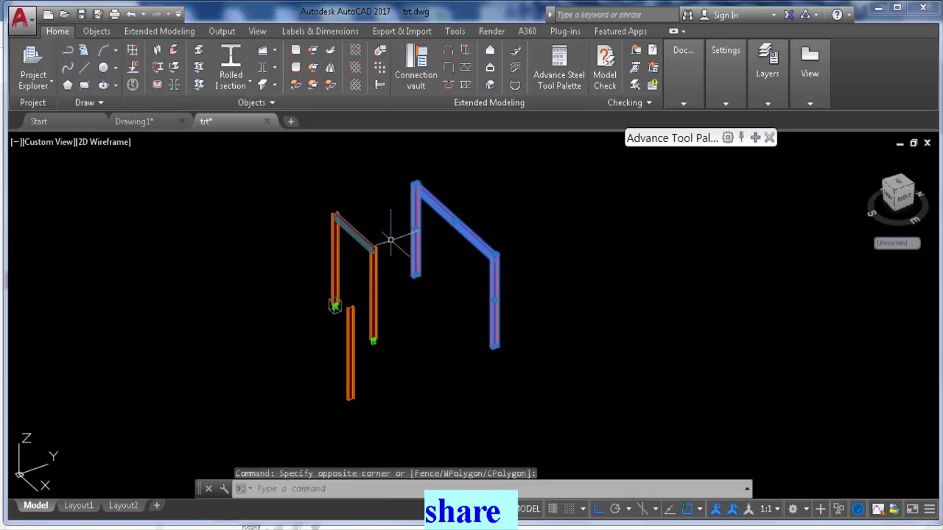
mouse_move(388, 235)
mouse_down()
mouse_move(379, 233)
mouse_move(312, 373)
mouse_move(354, 204)
mouse_move(263, 294)
mouse_up()
key(Escape)
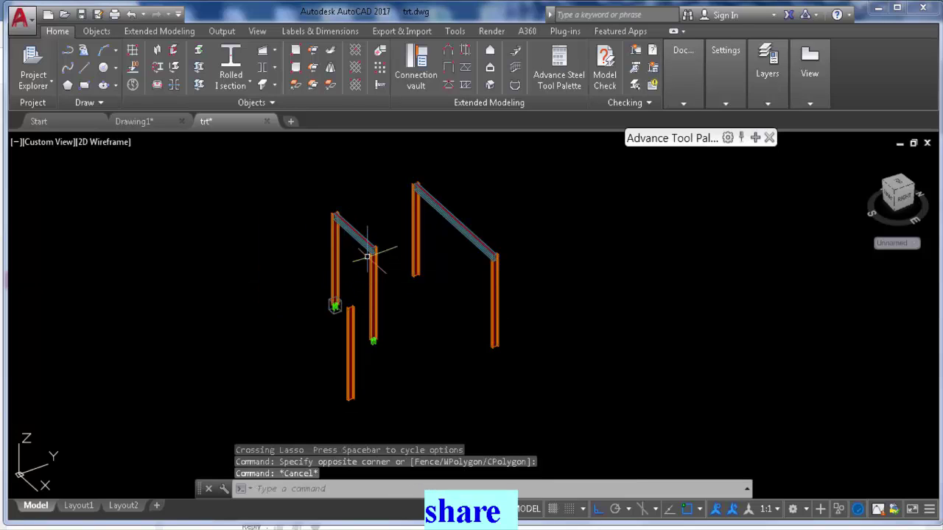
mouse_move(385, 196)
mouse_down()
mouse_move(383, 247)
mouse_move(334, 386)
mouse_up()
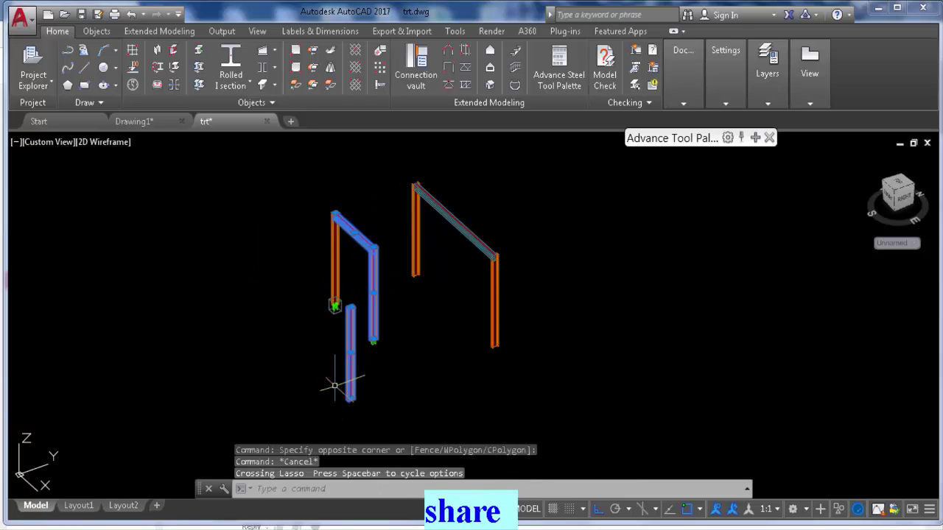
click(386, 201)
click(317, 392)
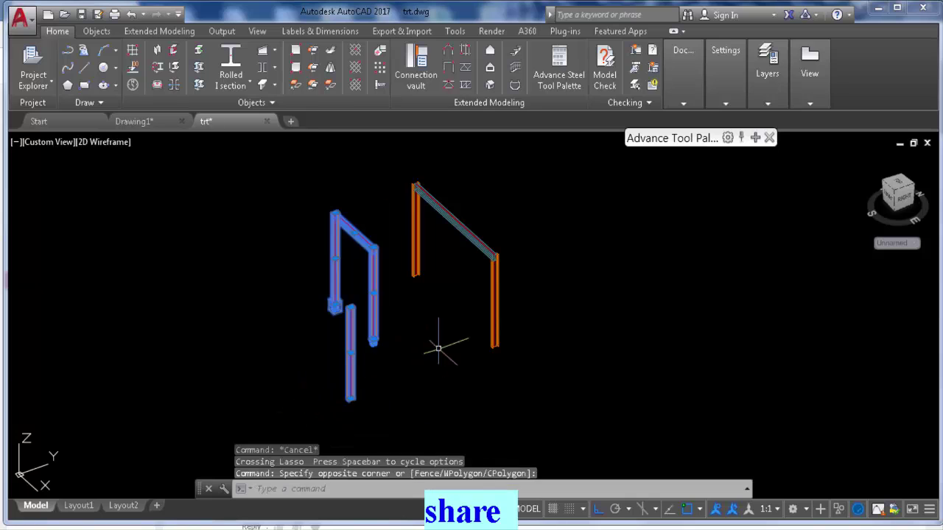
key(Escape)
click(501, 164)
click(405, 305)
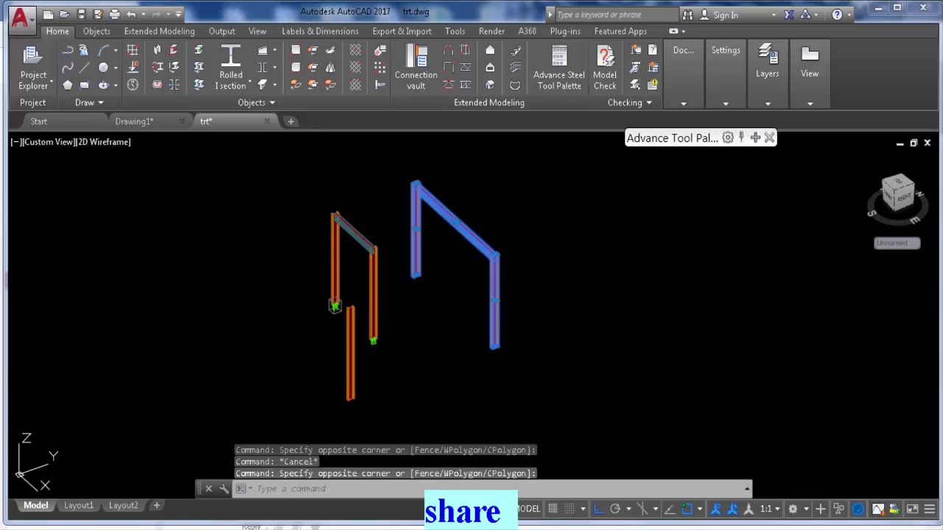
Step: Set Lot/Phase to 2 on the Naming page of the selected members' Advance Properties
right_click(443, 377)
click(507, 315)
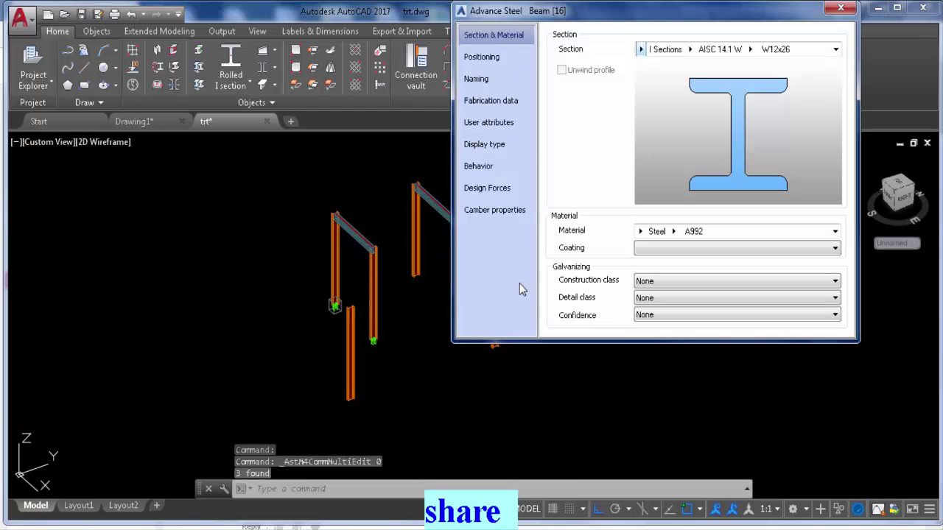
click(479, 78)
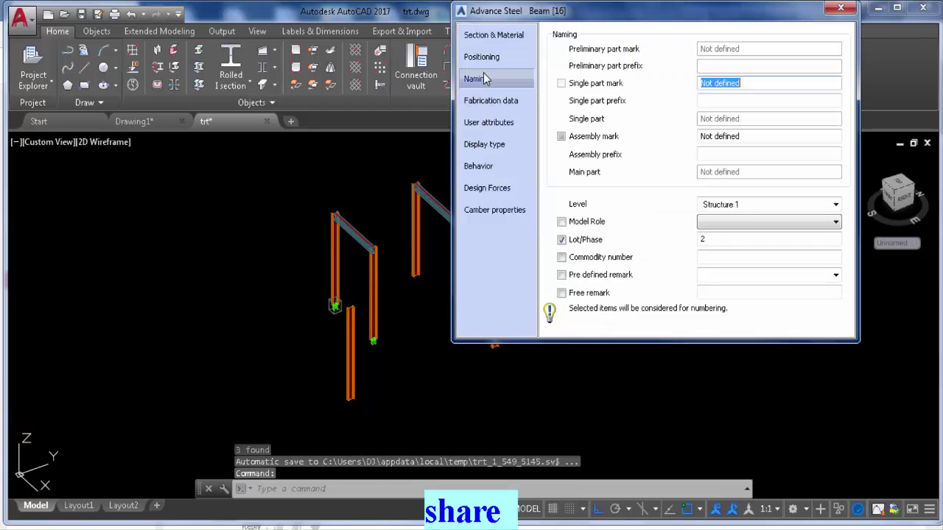
click(725, 244)
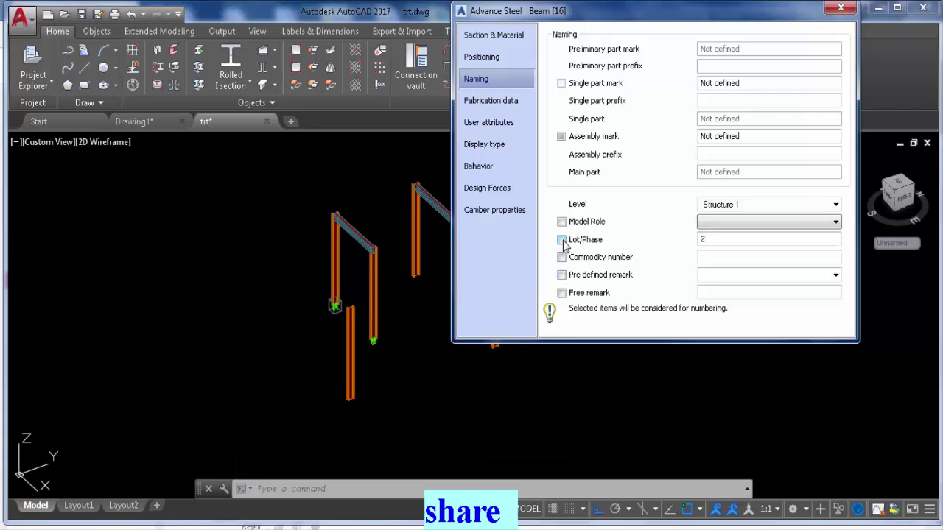
click(711, 244)
Step: Select the left frame's two columns, connecting beam, lower column and base plate
click(840, 8)
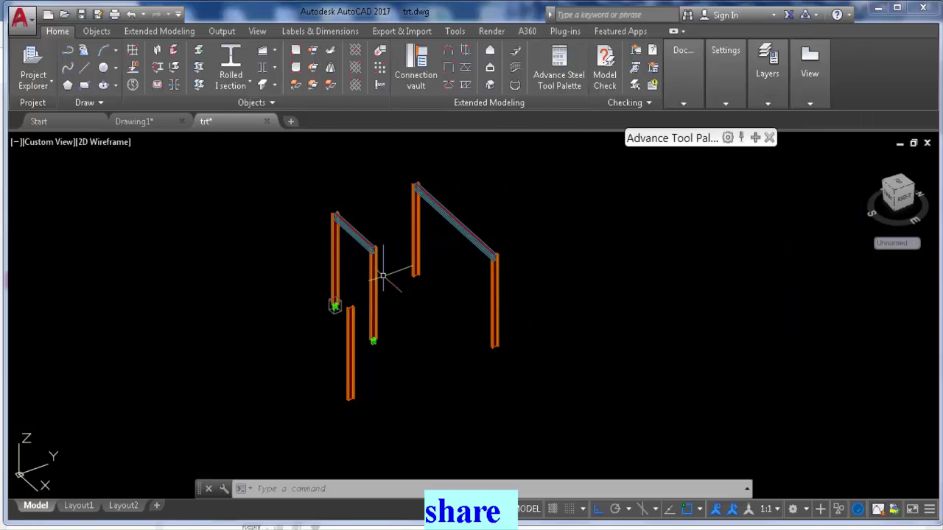
scroll(383, 276, up, 4)
click(378, 310)
click(251, 234)
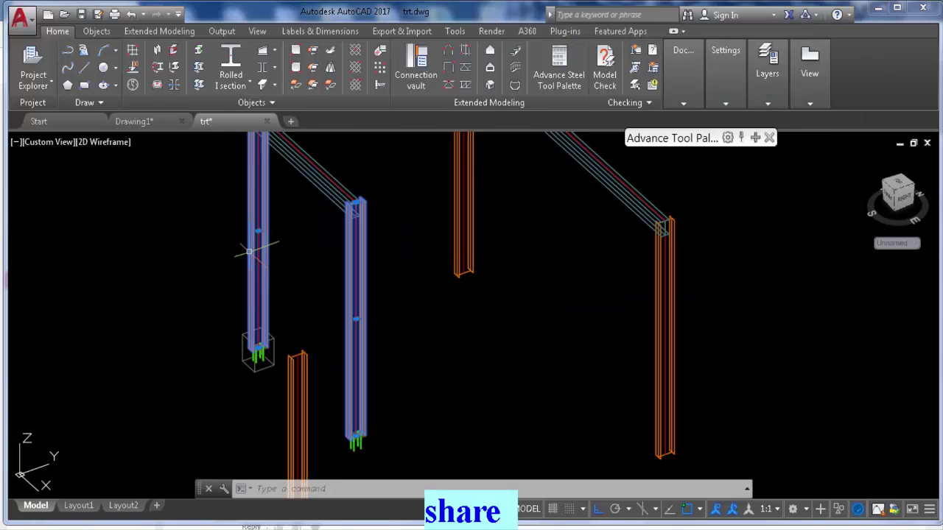
click(322, 142)
click(311, 174)
scroll(328, 324, down, 3)
scroll(347, 297, up, 1)
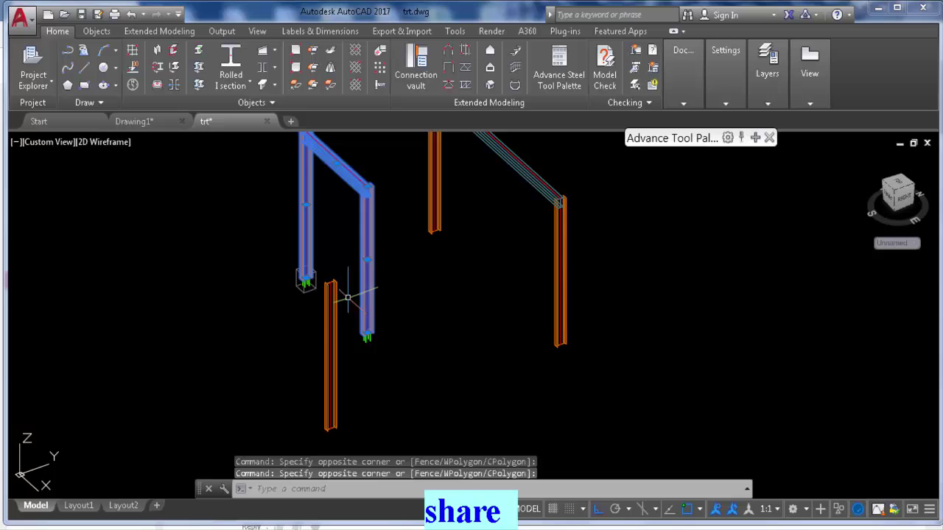
click(348, 298)
click(326, 331)
scroll(360, 335, up, 3)
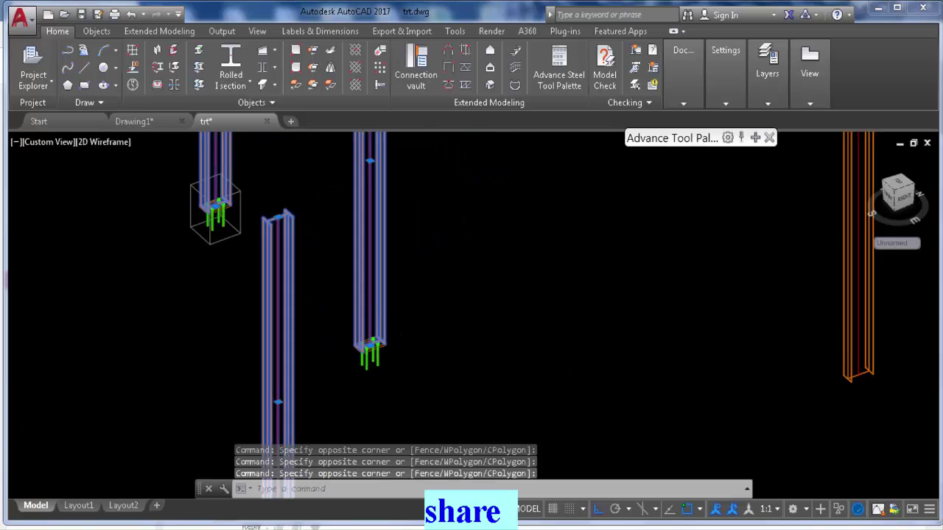
scroll(364, 342, up, 3)
click(399, 352)
scroll(399, 353, down, 3)
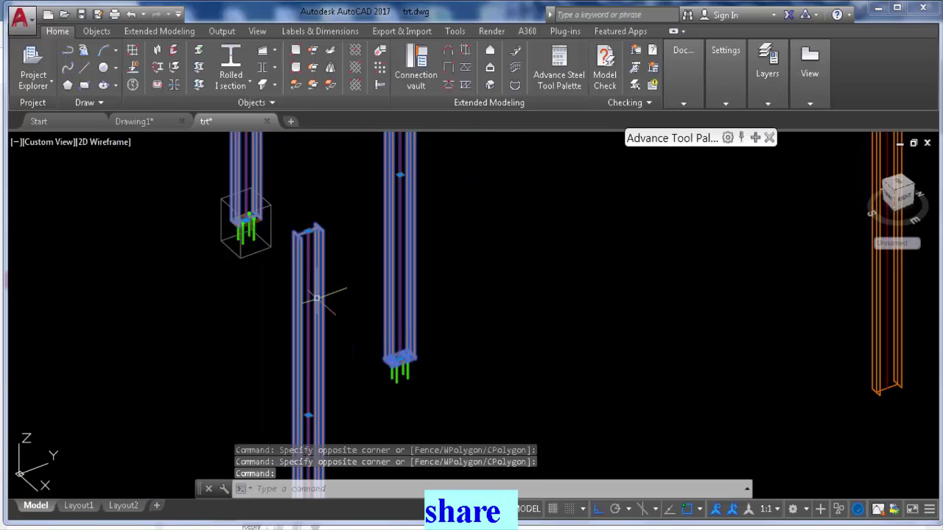
scroll(243, 225, up, 5)
click(230, 251)
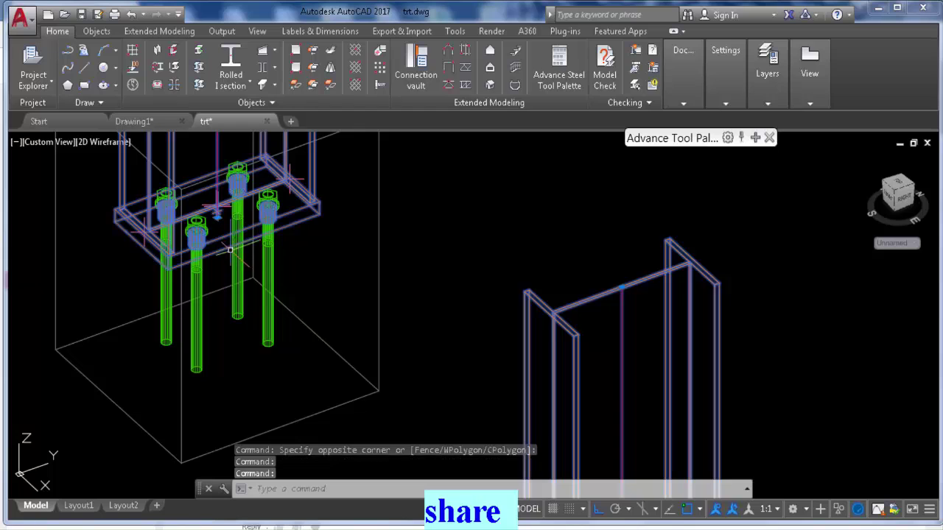
scroll(230, 251, down, 5)
scroll(347, 242, up, 3)
Step: Set Lot/Phase 1 on all selected members through Advance multi edit
right_click(387, 240)
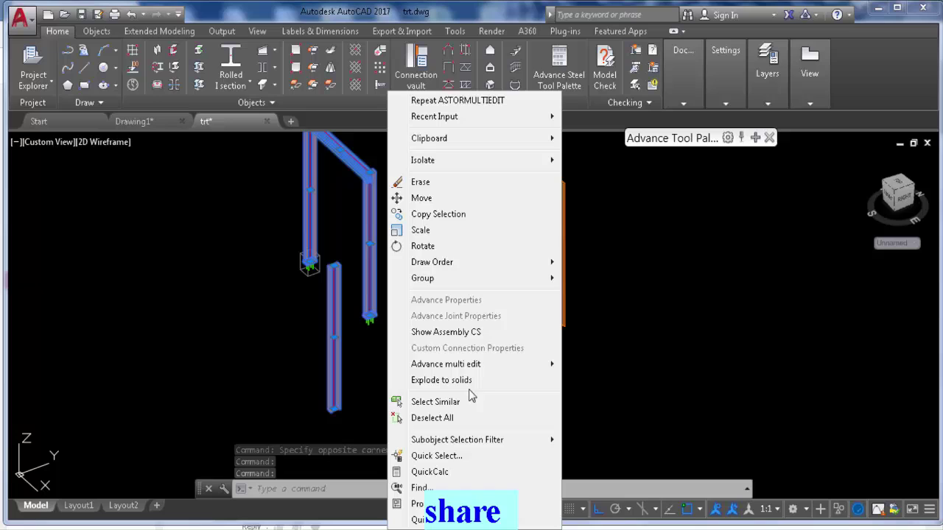
mouse_move(472, 365)
click(646, 367)
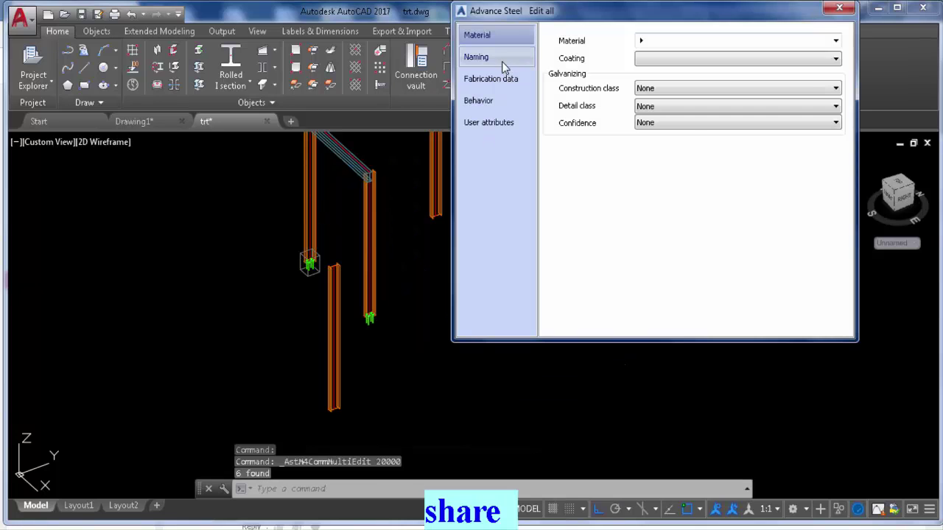
click(502, 59)
click(717, 238)
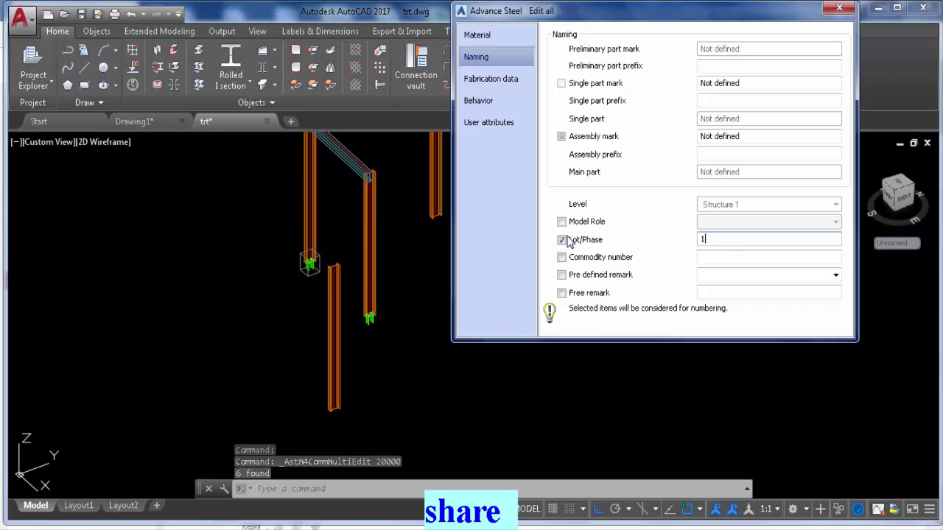
click(838, 7)
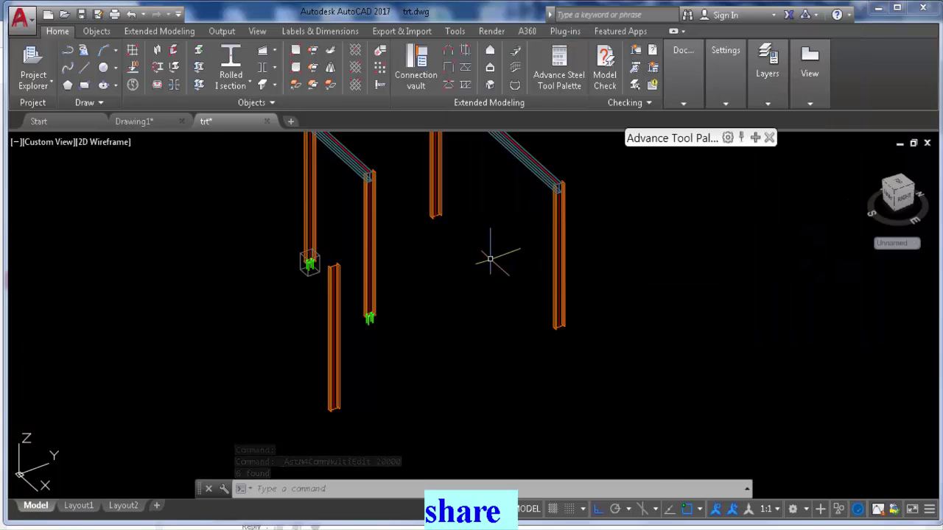
Step: Check each frame's membership with crossing-window selections of the left and right frames
scroll(490, 259, down, 5)
click(401, 184)
click(327, 370)
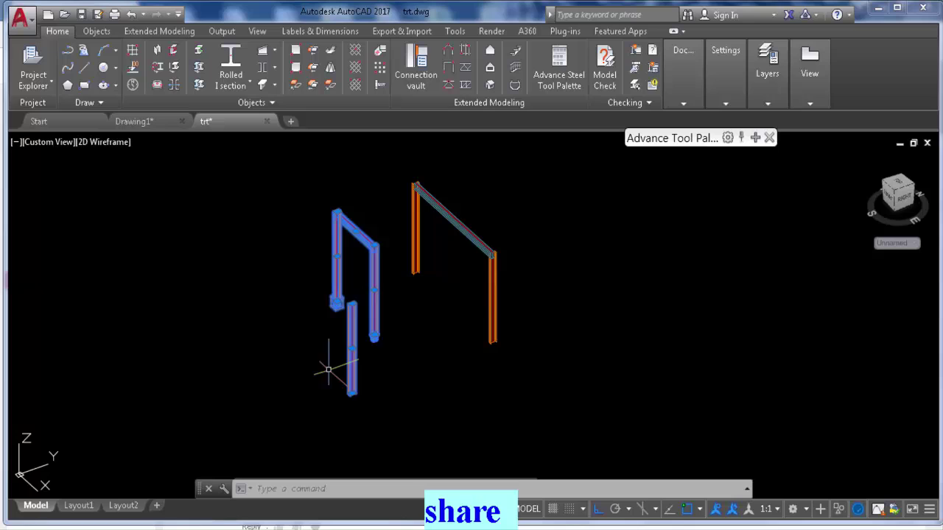
key(Escape)
click(537, 177)
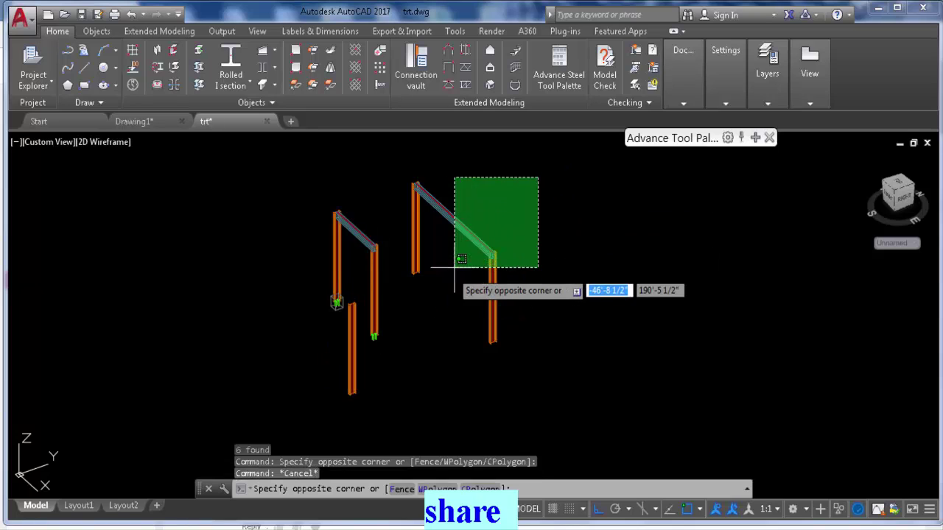
click(419, 352)
key(Escape)
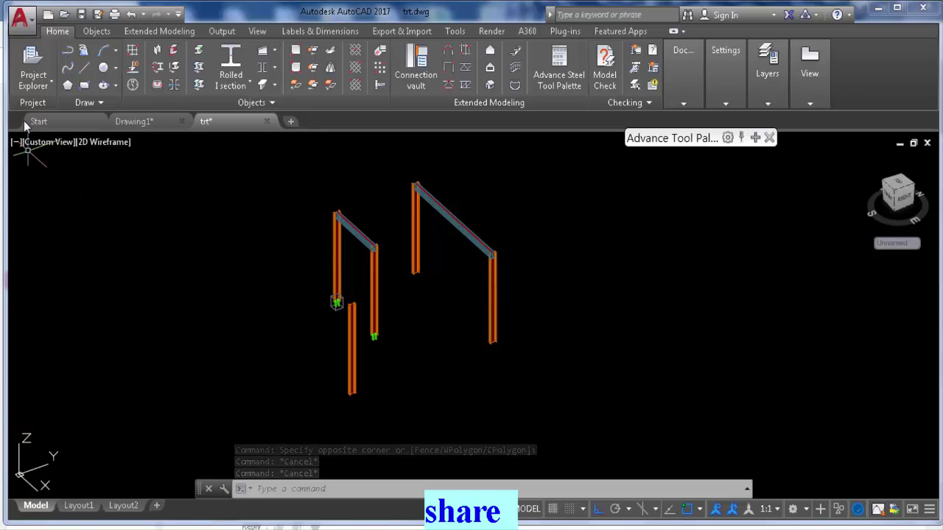
Step: Open the Project Explorer palette and drag it off the steel frames
click(33, 81)
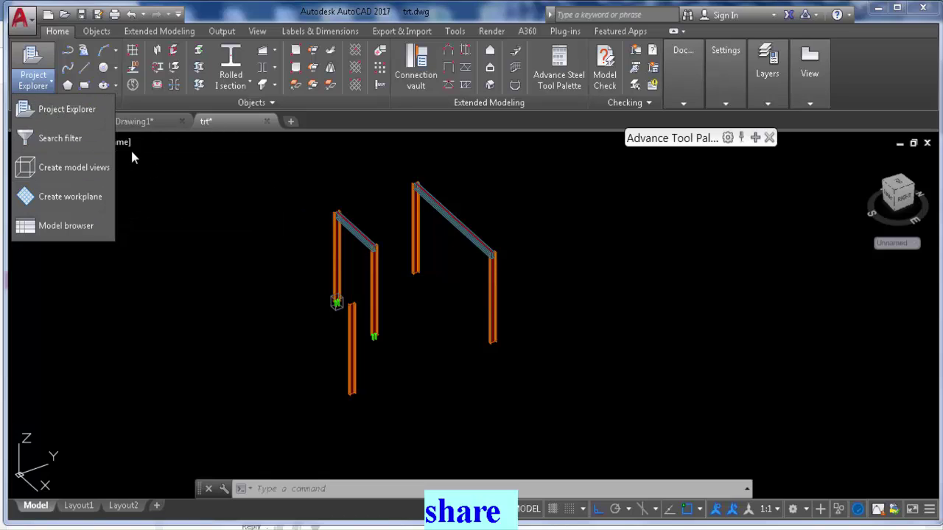
click(55, 111)
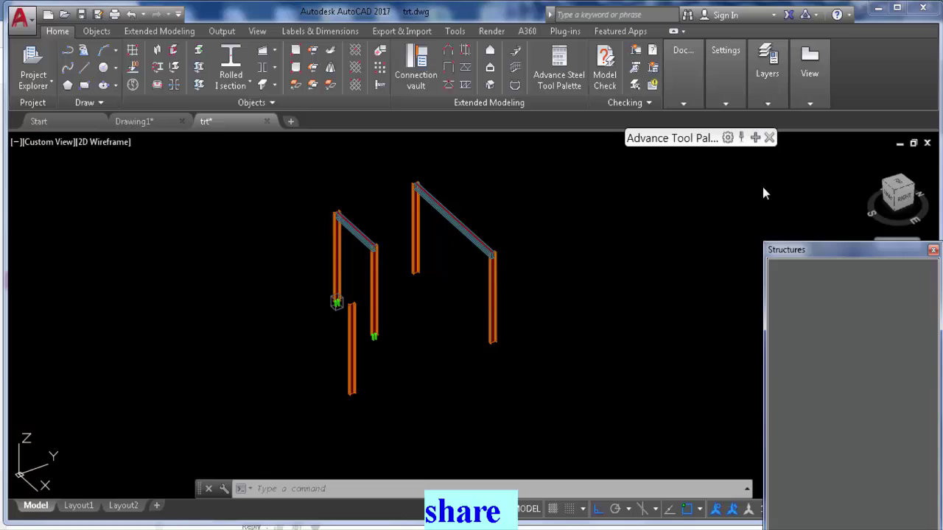
drag(737, 168, 736, 167)
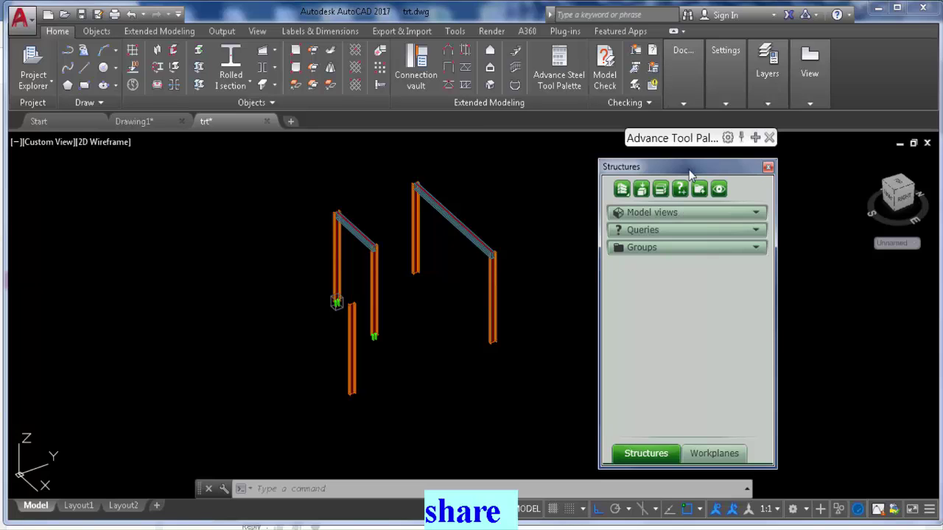
drag(636, 168, 263, 165)
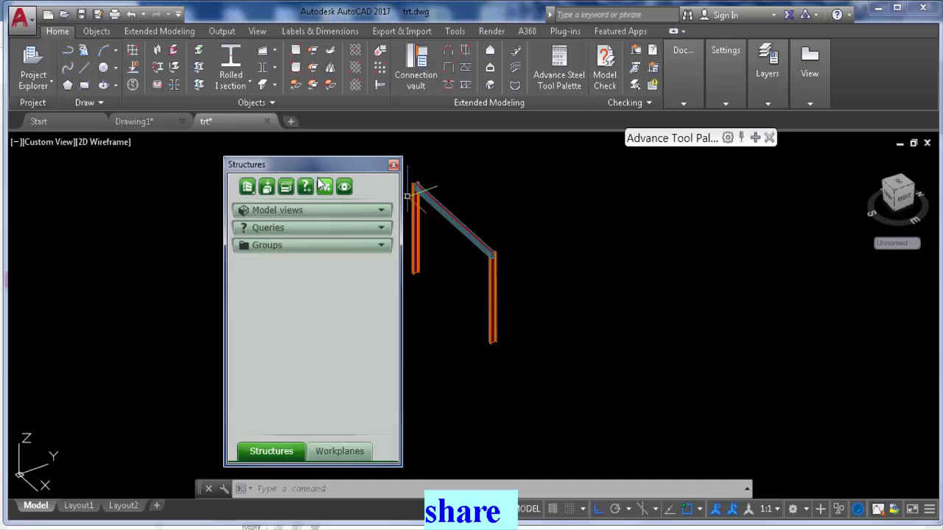
drag(250, 163, 100, 106)
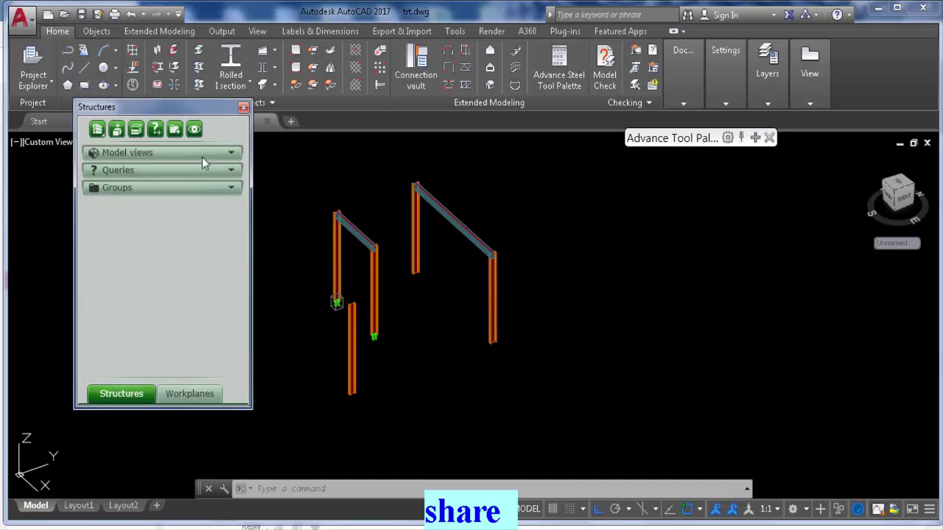
Step: Settle the palette's position and create a new model search query
scroll(617, 263, down, 3)
scroll(486, 236, up, 2)
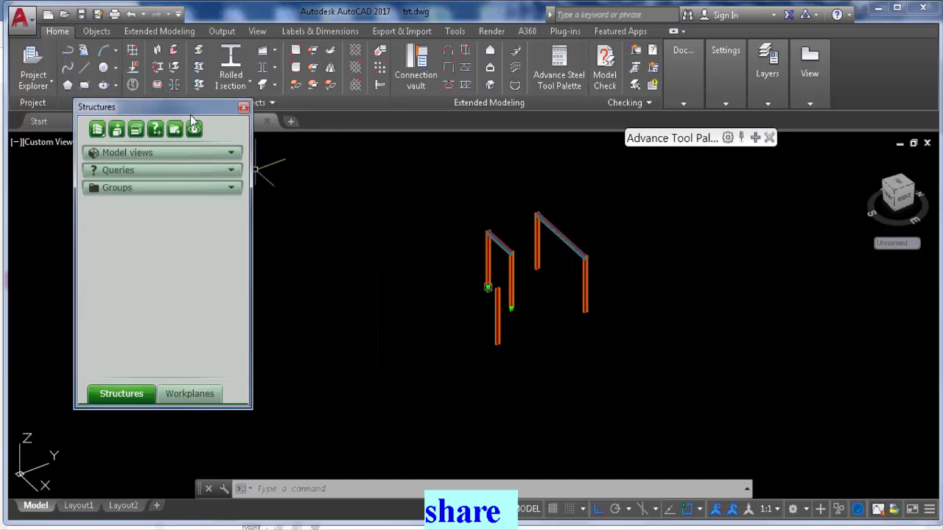
drag(172, 108, 285, 166)
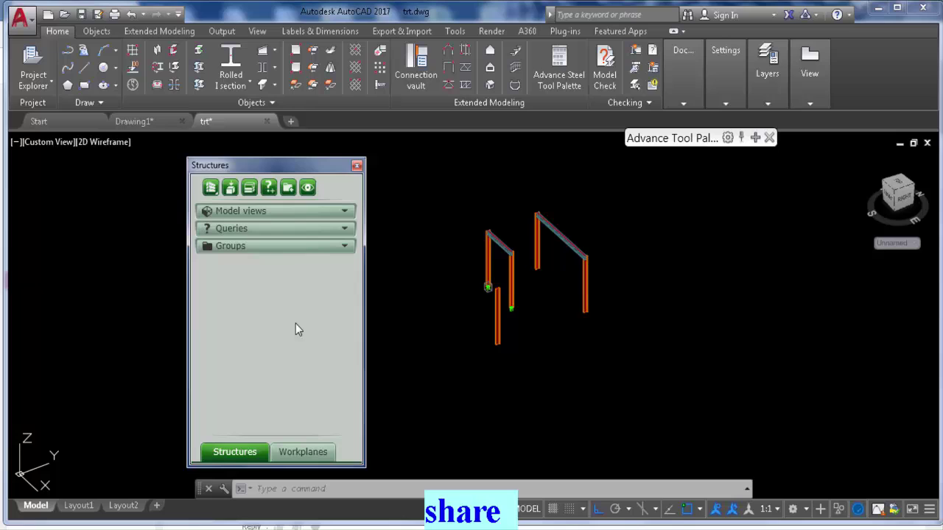
click(272, 191)
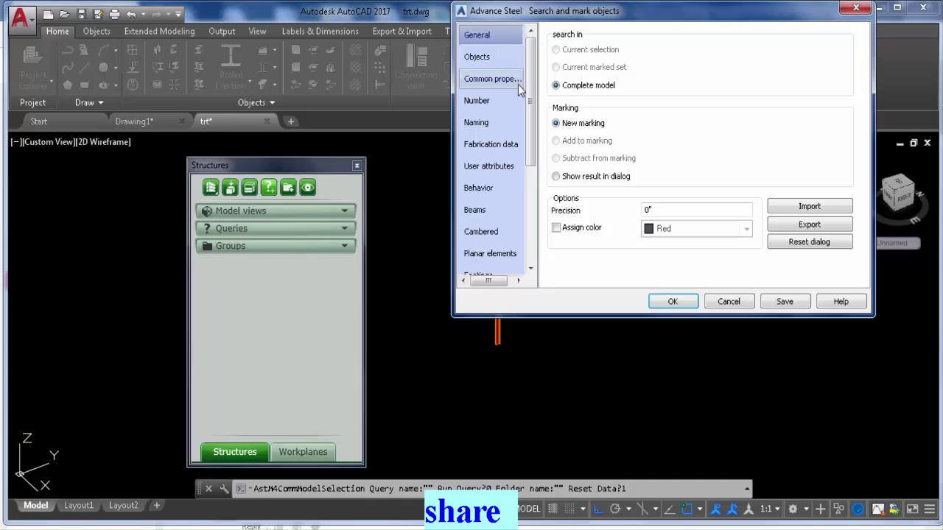
Step: Filter the new query on Lot/Phase 1 across all object types, then save it
click(494, 122)
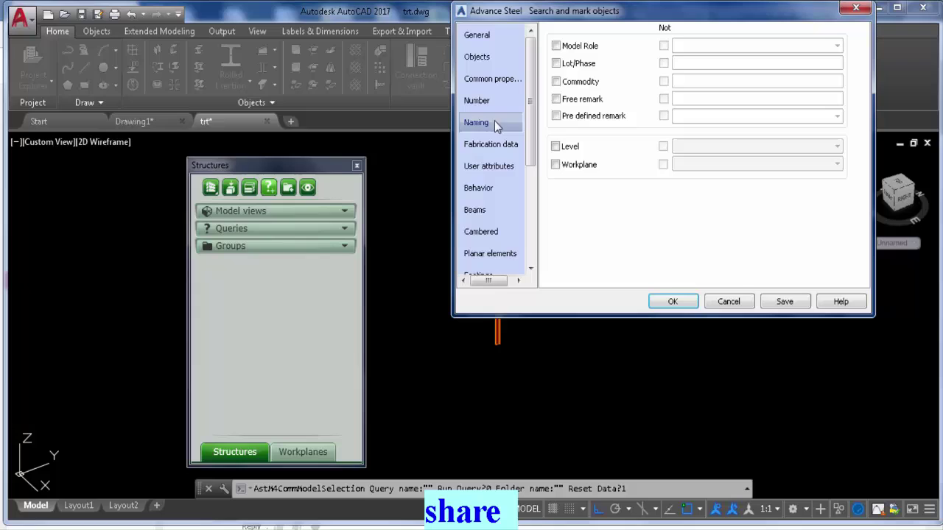
click(556, 64)
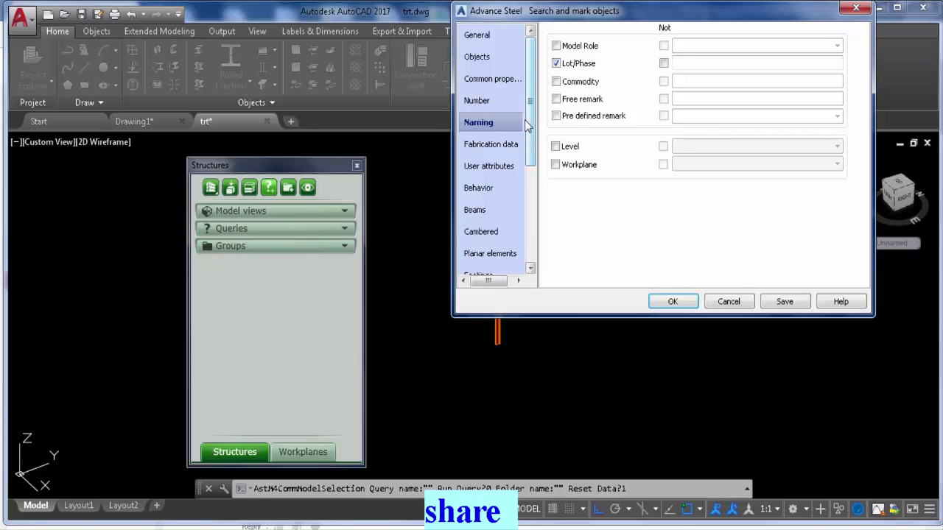
click(692, 62)
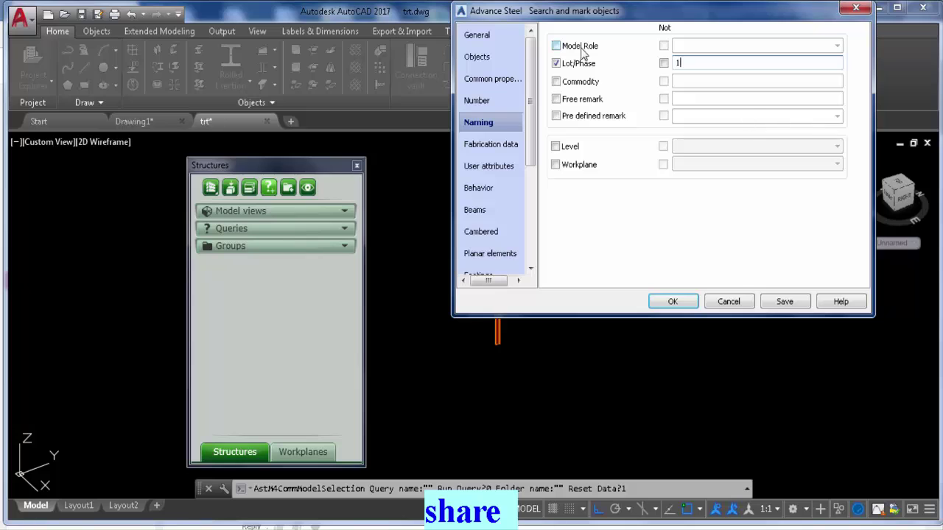
click(496, 55)
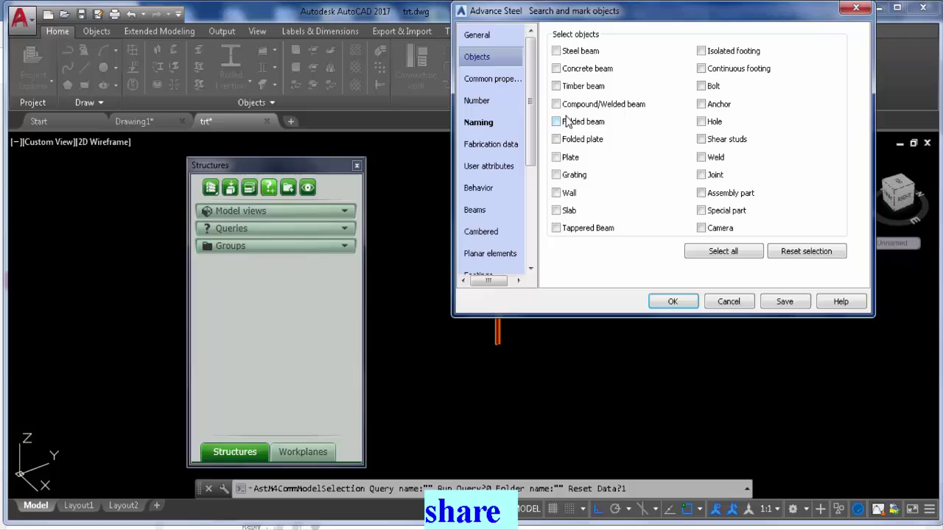
click(556, 50)
click(718, 254)
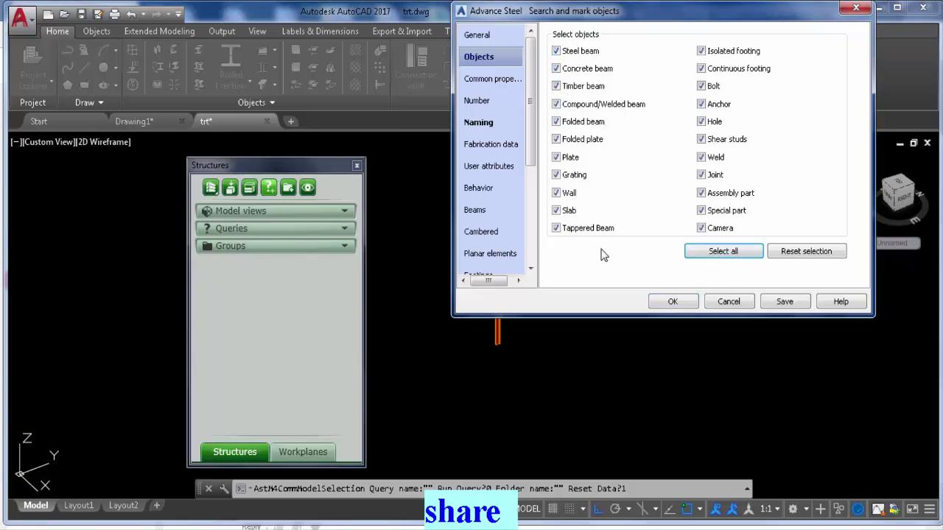
click(780, 301)
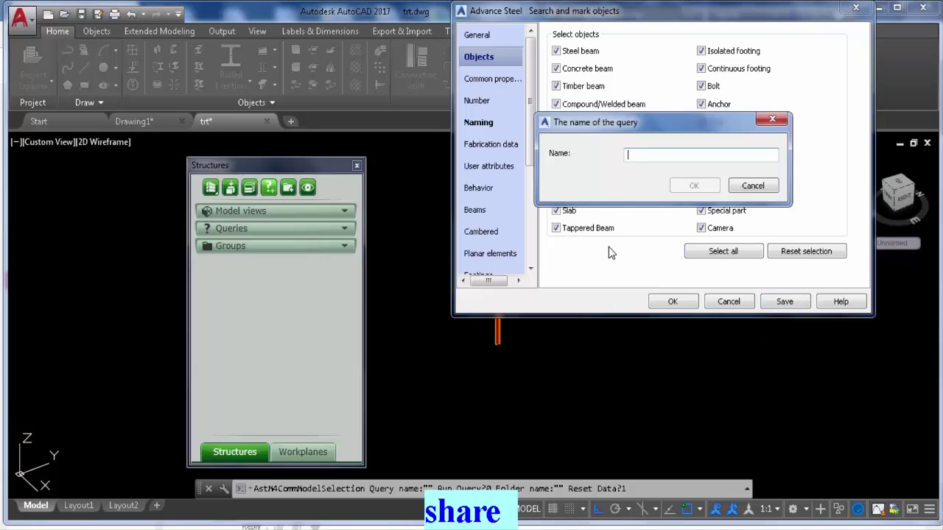
Step: Name the query 'phase 1', review its Lot/Phase and object criteria, and run it
text(phase 1)
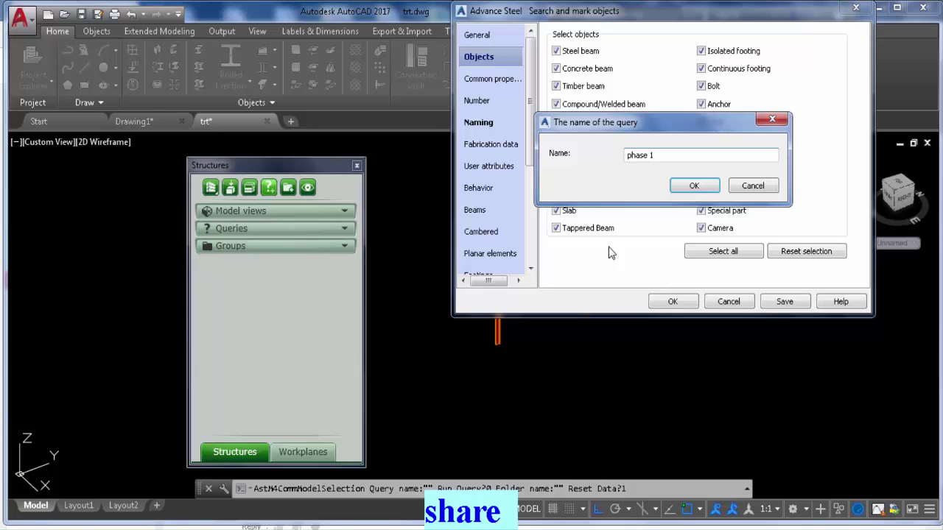
click(711, 189)
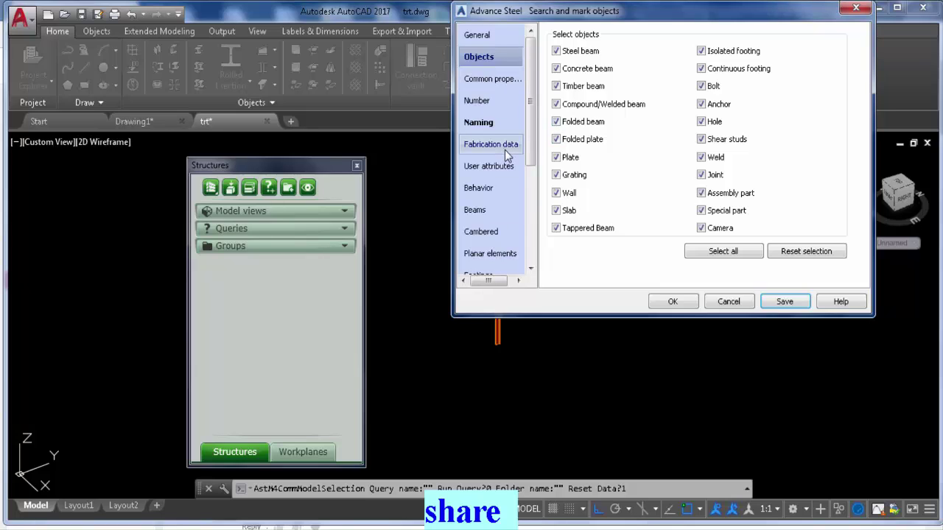
click(507, 125)
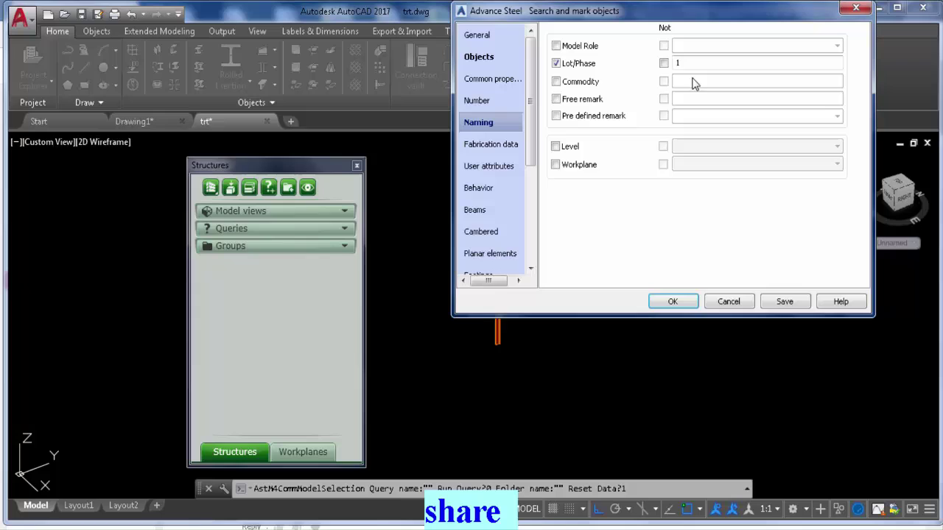
drag(698, 65, 668, 65)
click(486, 58)
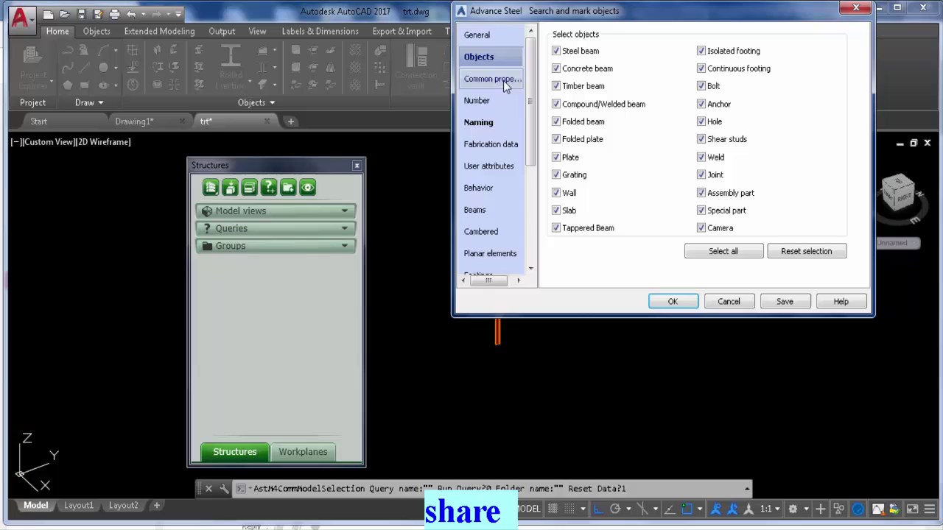
drag(530, 92, 532, 188)
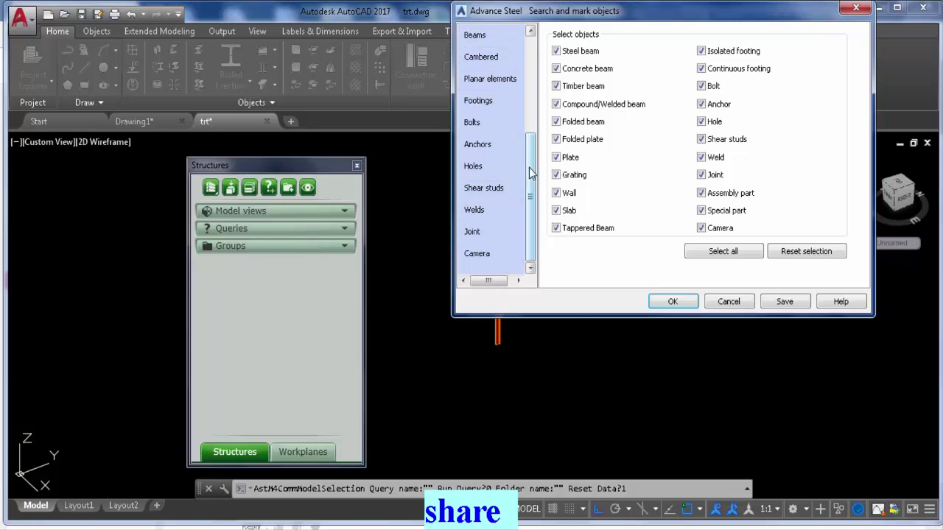
drag(532, 170, 532, 73)
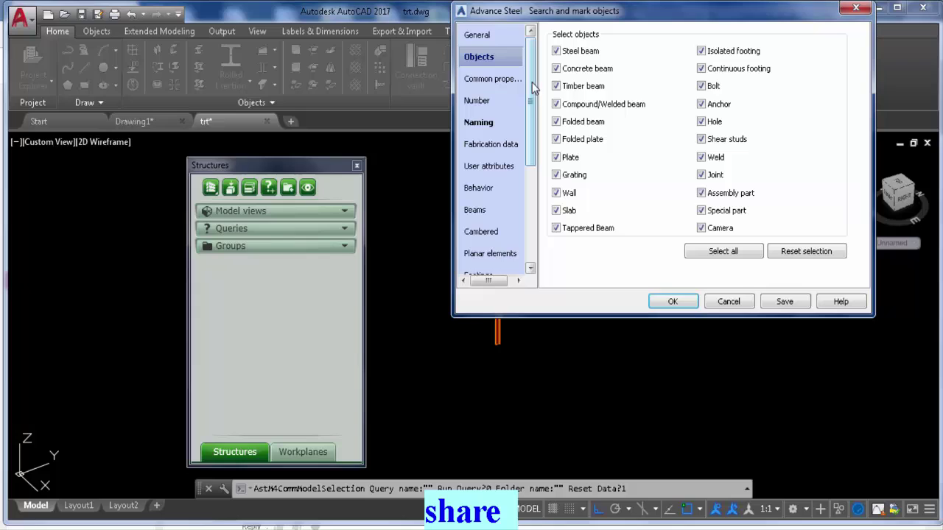
click(670, 302)
click(295, 232)
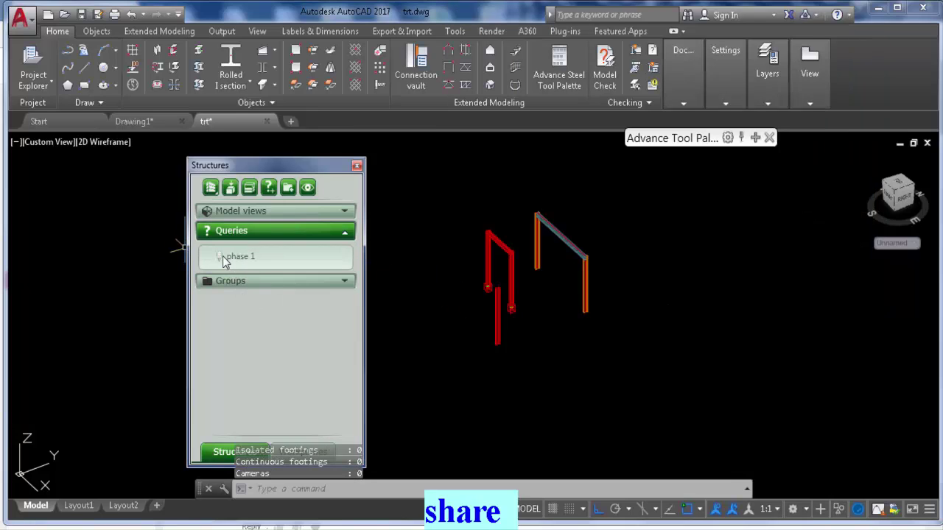
click(219, 257)
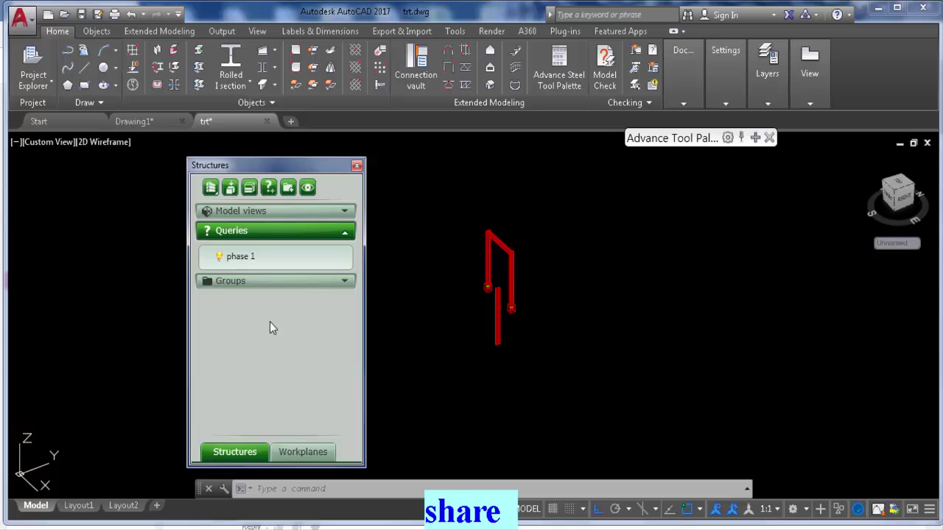
click(218, 256)
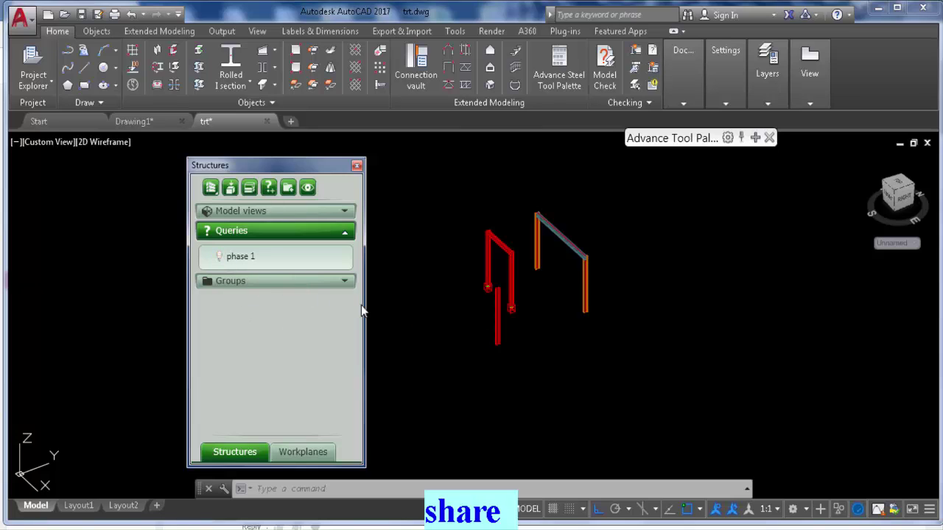
scroll(599, 316, down, 2)
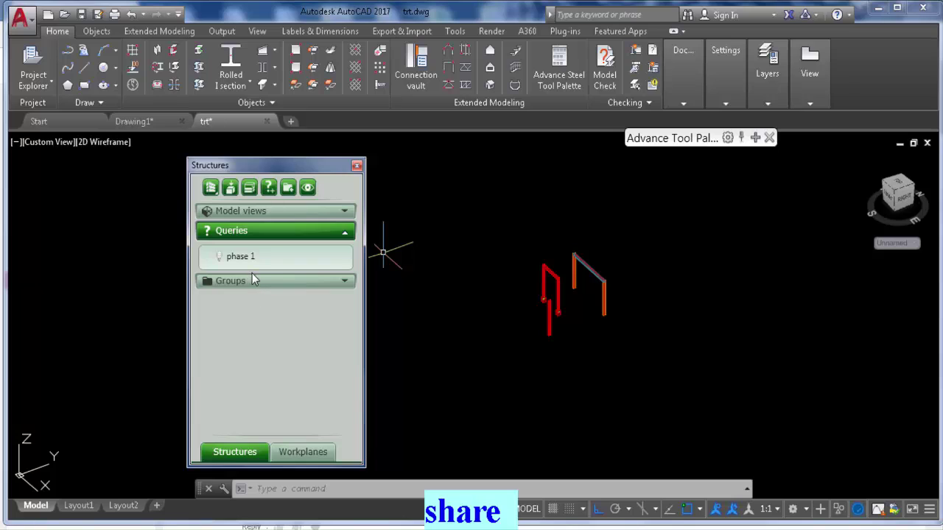
scroll(548, 331, up, 2)
middle_drag(542, 319, 484, 371)
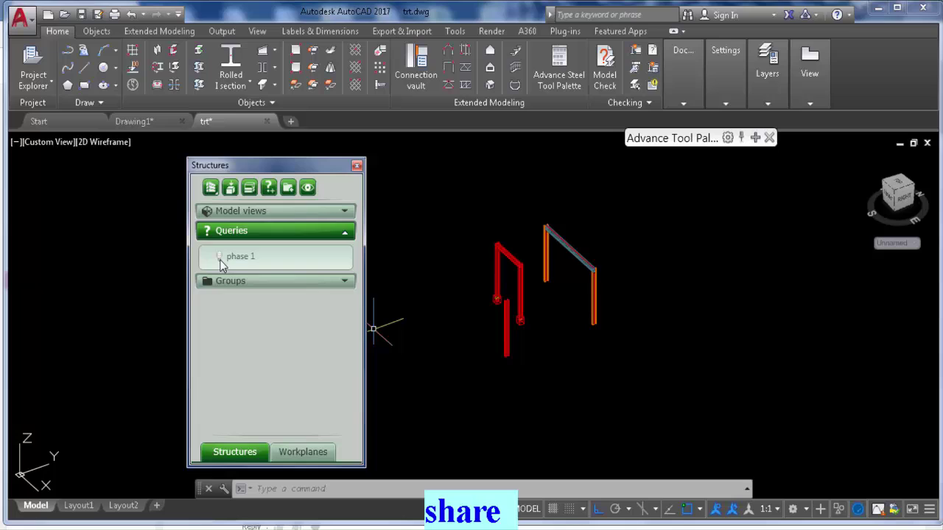
click(219, 258)
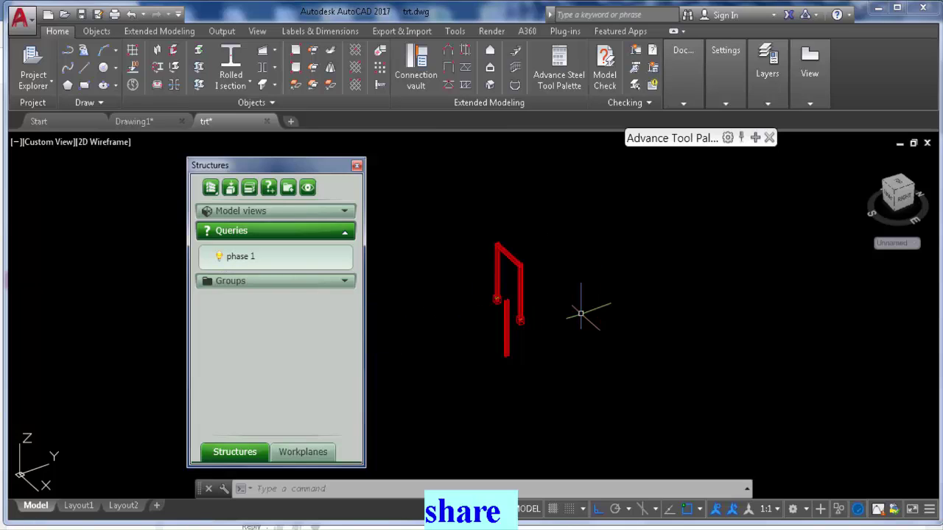
scroll(582, 313, up, 1)
scroll(526, 327, down, 2)
middle_drag(549, 321, 606, 320)
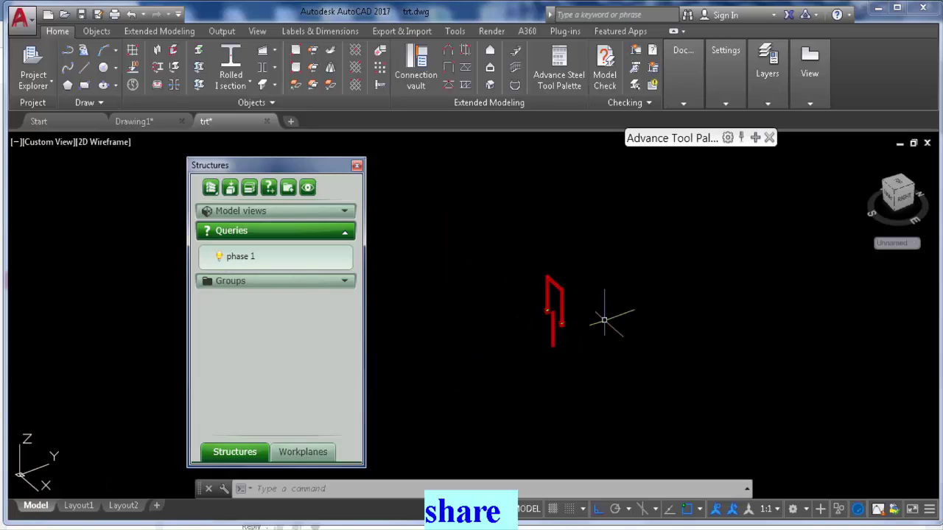
Step: Dock the Advance Tool Palette and select all marked phase 1 members
mouse_move(748, 144)
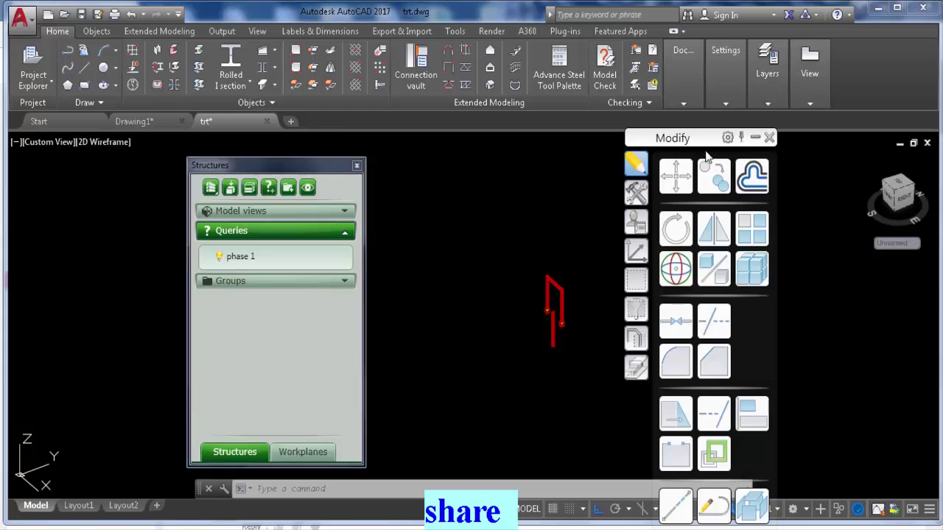
drag(696, 138, 716, 6)
click(667, 152)
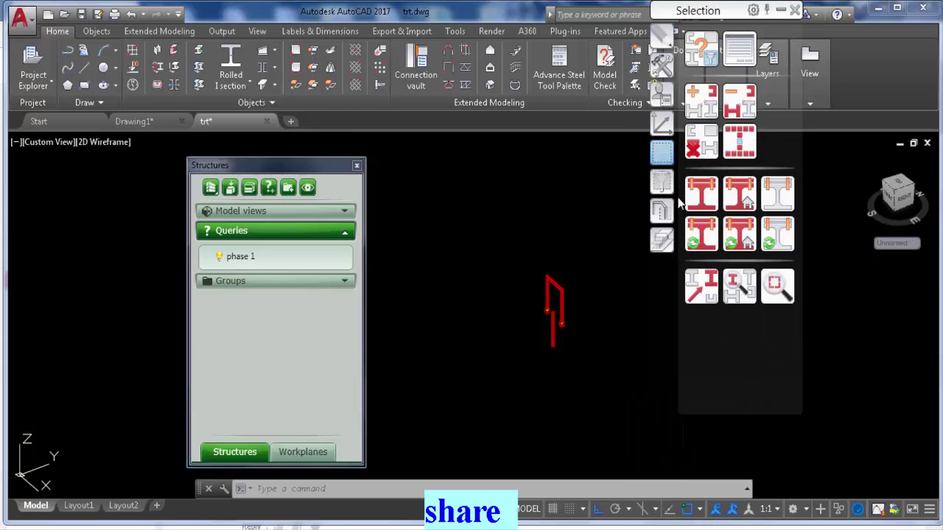
click(670, 211)
click(666, 182)
click(665, 152)
click(741, 146)
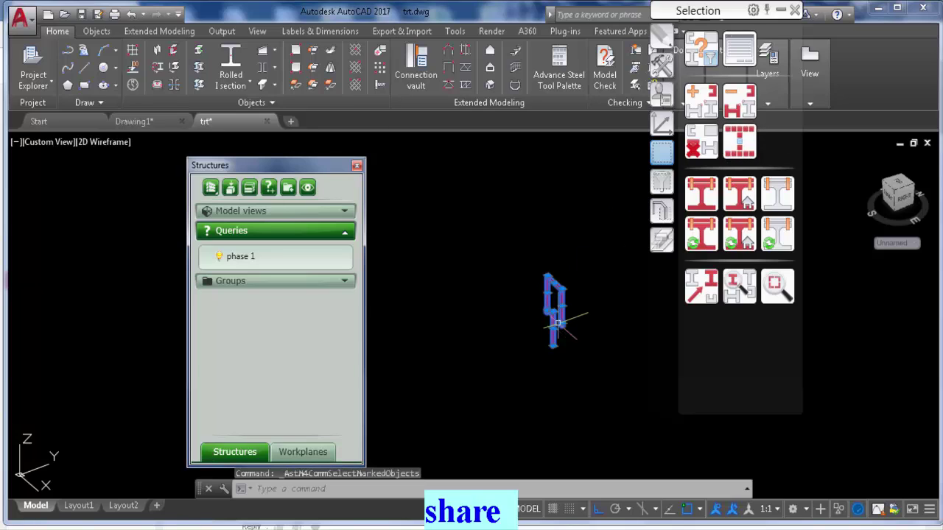
scroll(557, 319, up, 3)
middle_drag(558, 318, 481, 309)
scroll(482, 302, down, 2)
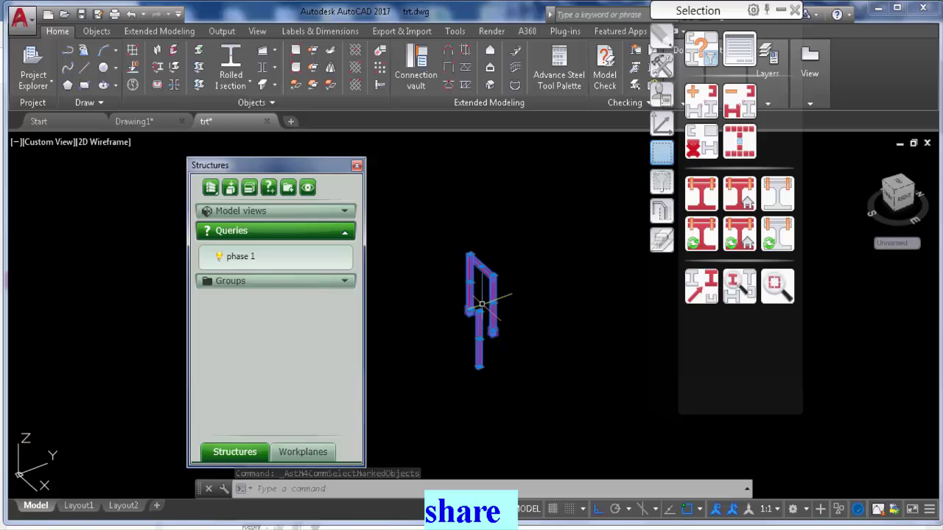
Step: Number the selected members, giving the W12x26 parts marks C1, B1 and C2
click(220, 32)
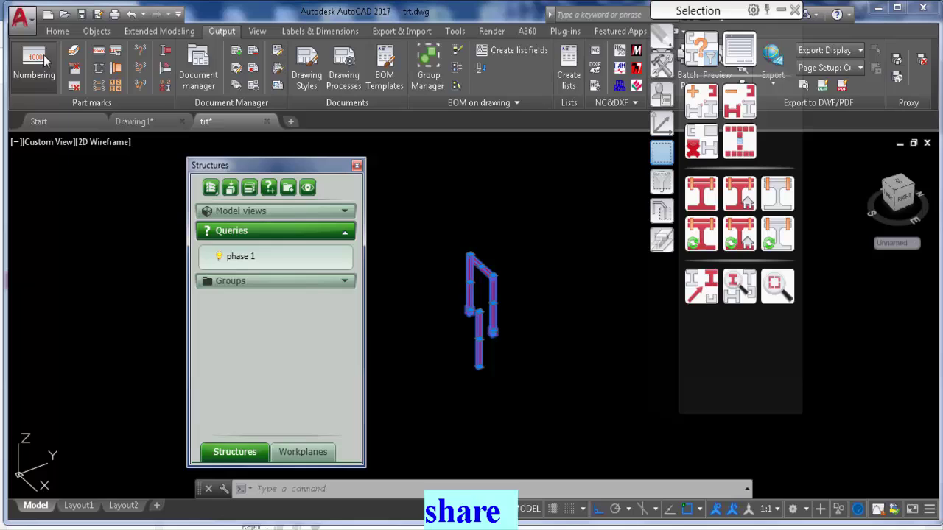
click(34, 65)
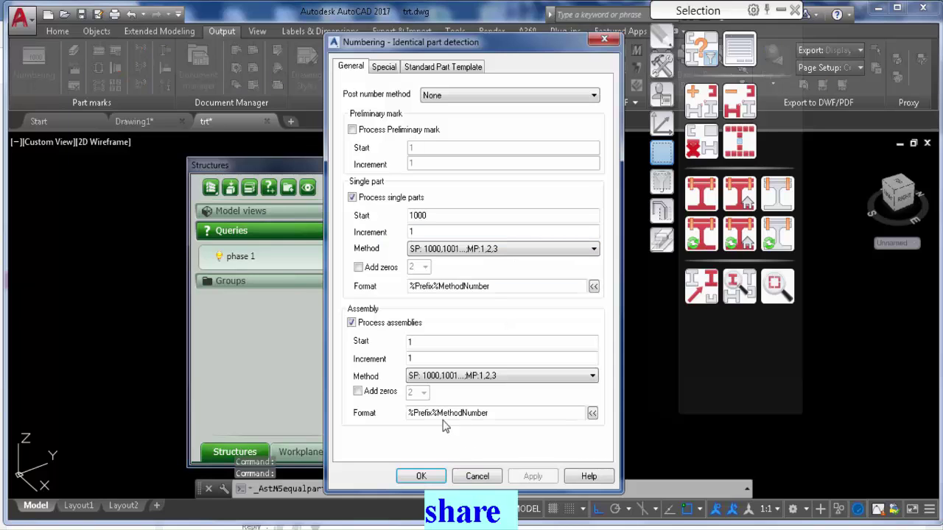
click(431, 476)
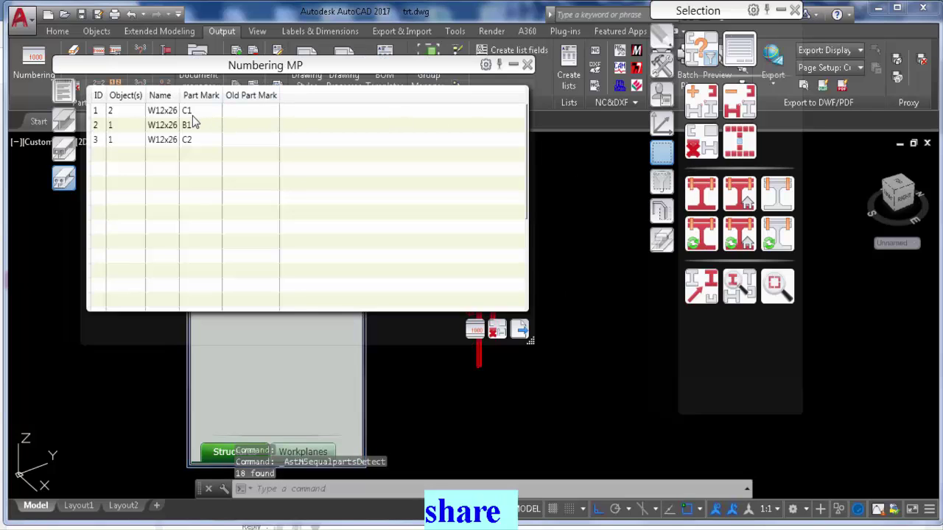
click(526, 65)
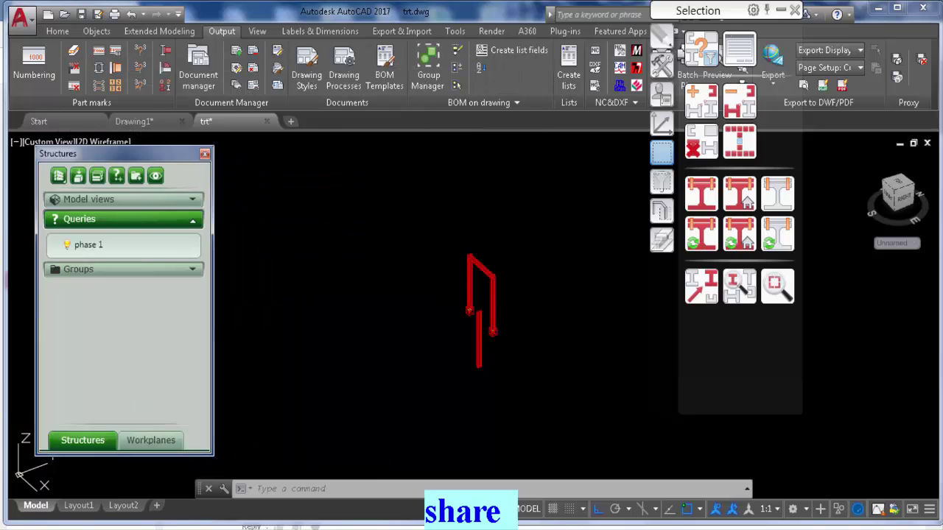
Step: Show all objects again from the Quick views tools
click(665, 212)
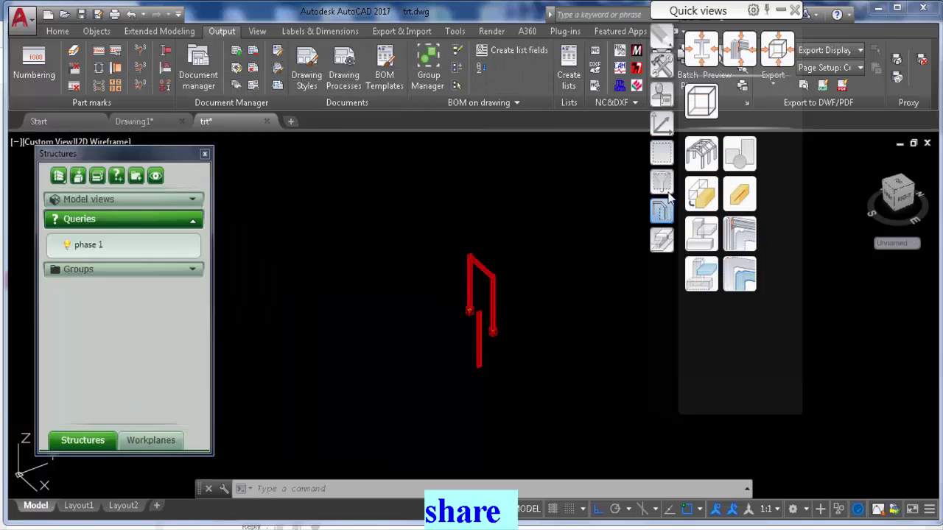
click(661, 152)
click(739, 235)
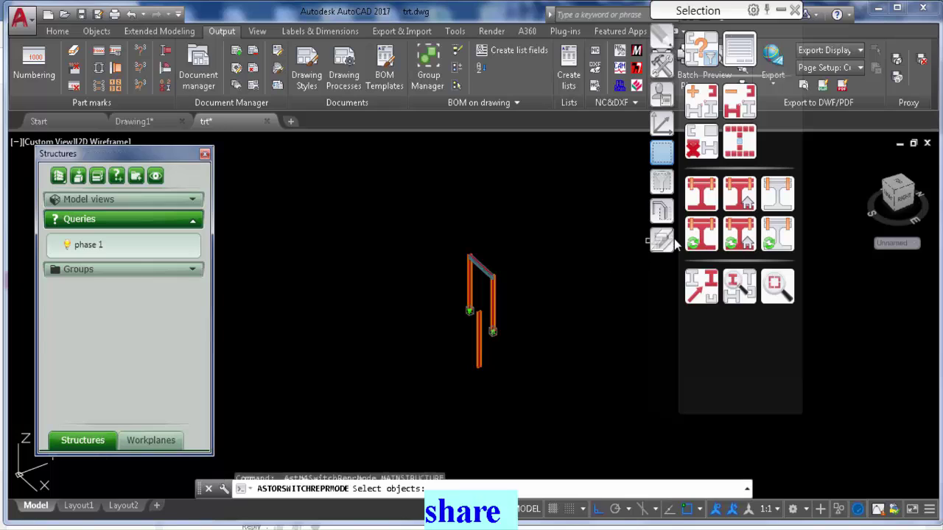
click(661, 211)
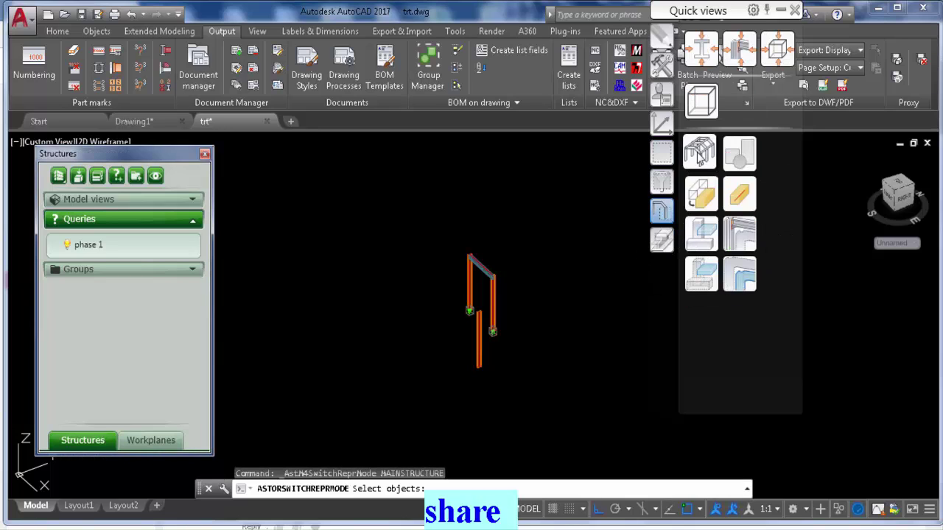
click(700, 153)
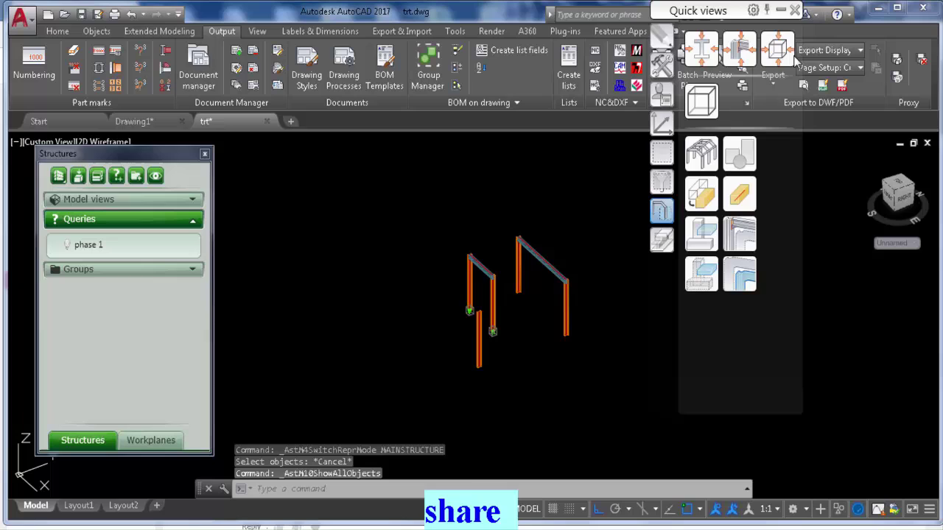
scroll(567, 302, up, 2)
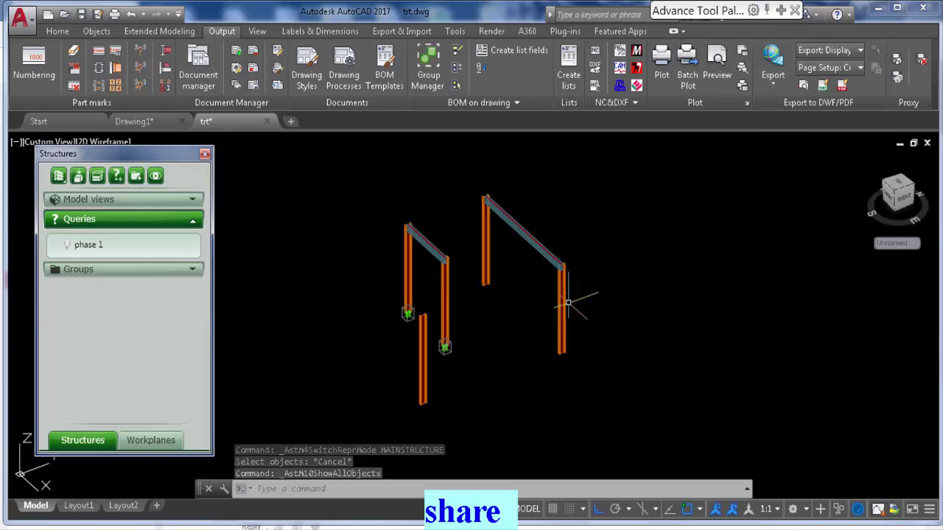
Step: Check the right column's Naming properties to confirm it is an unnumbered phase 2 member
double_click(560, 291)
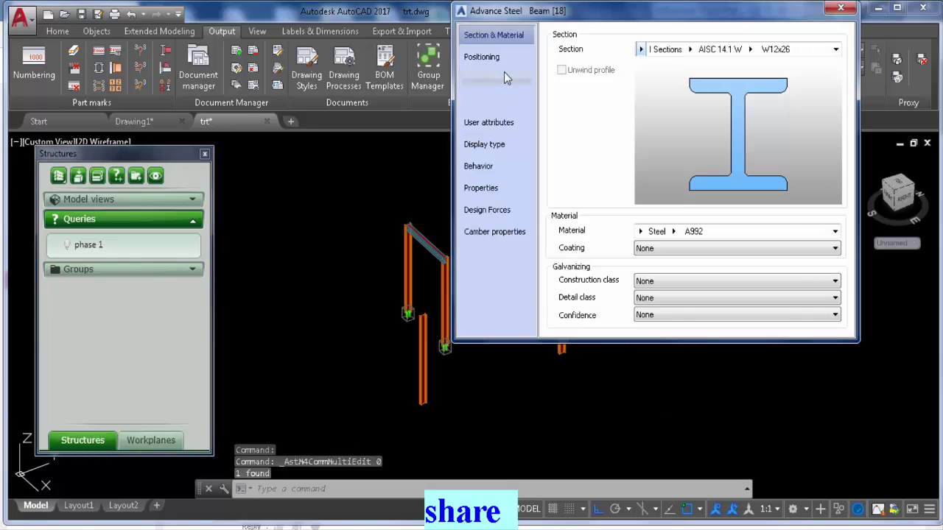
click(494, 81)
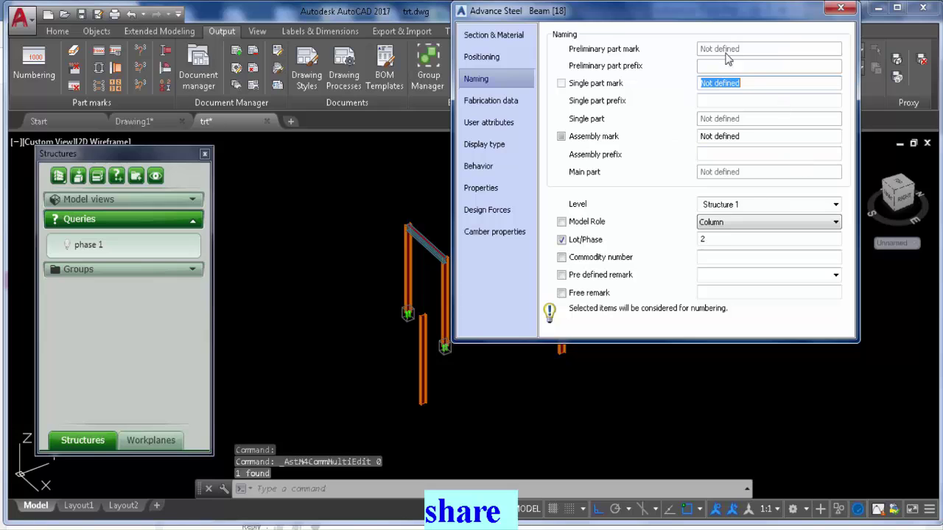
click(841, 8)
scroll(419, 281, up, 3)
Step: Inspect the left column's Naming properties, confirming mark C1 and Lot/Phase 1
click(394, 247)
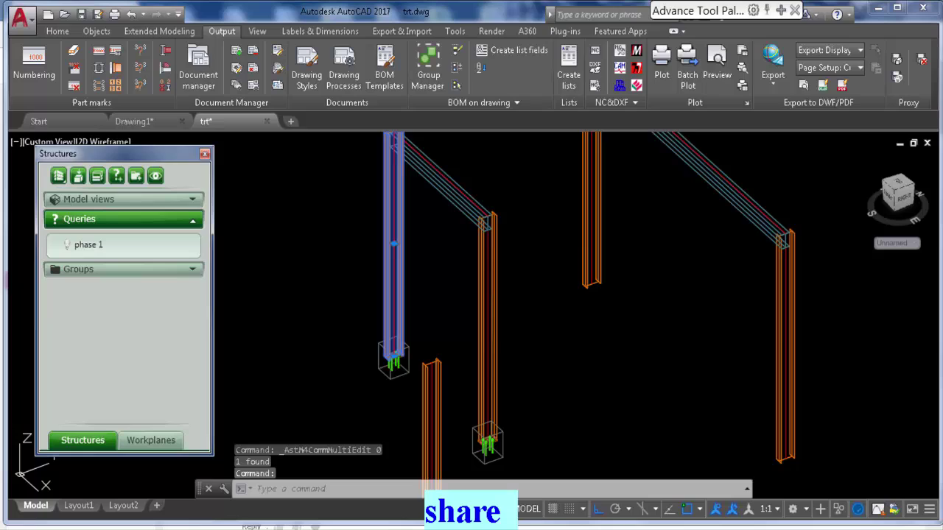
double_click(395, 247)
click(475, 79)
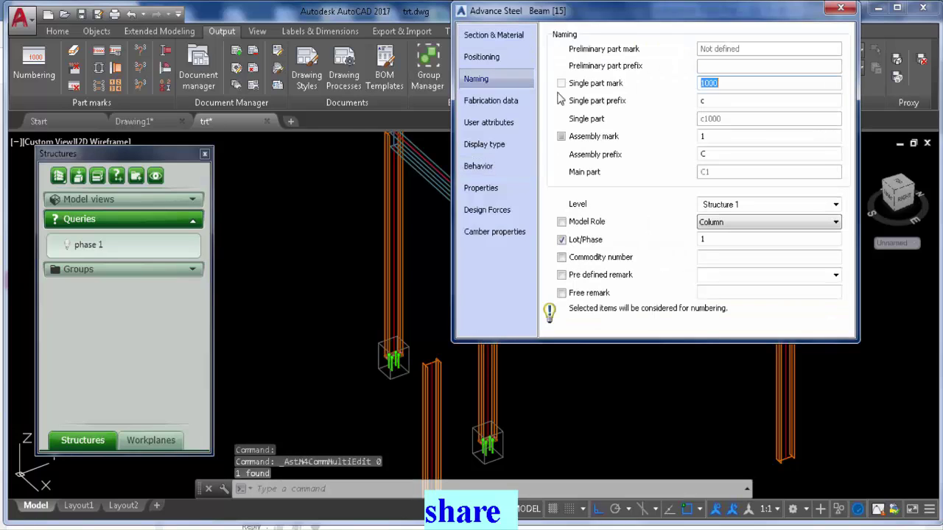
click(707, 101)
click(722, 83)
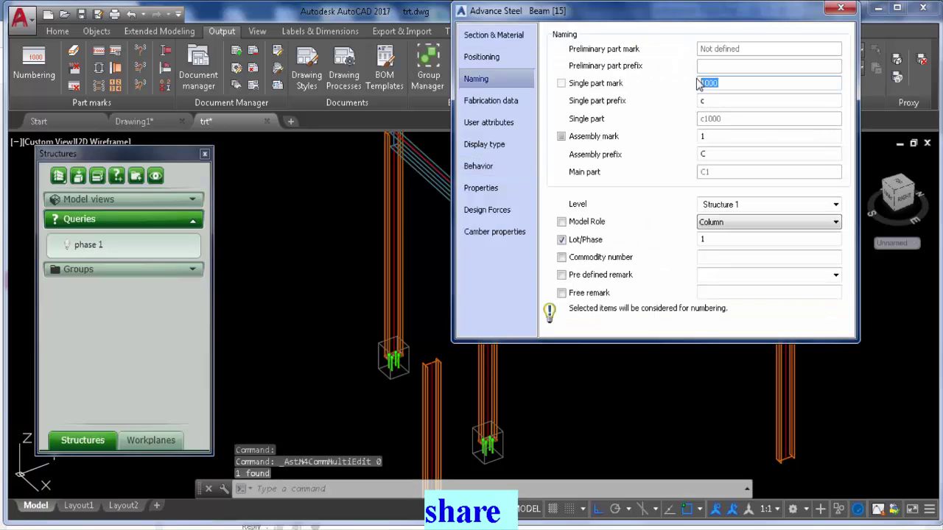
click(715, 154)
key(Escape)
scroll(516, 300, down, 5)
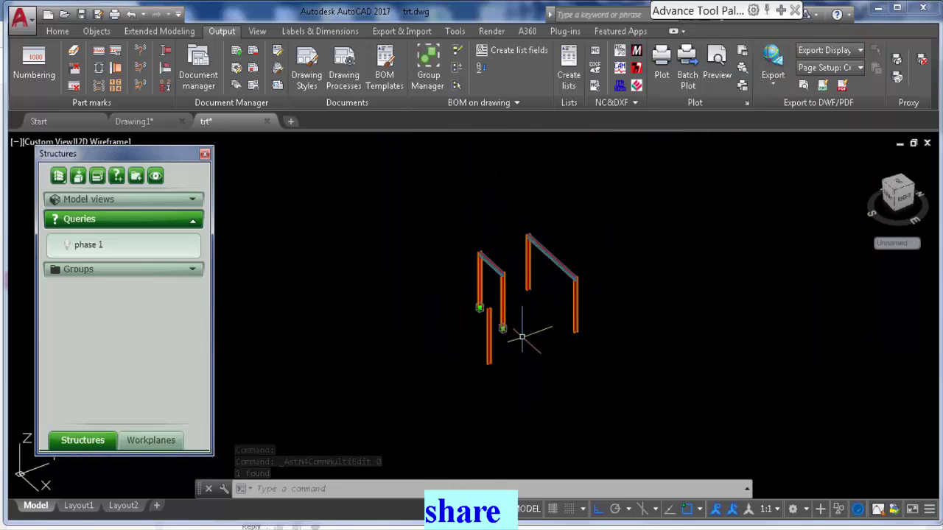
mouse_move(502, 299)
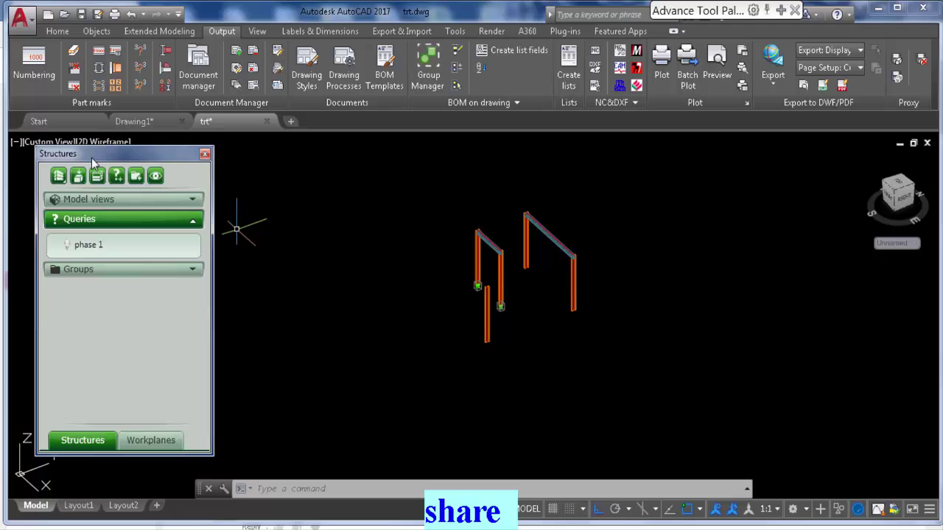
drag(114, 154, 205, 173)
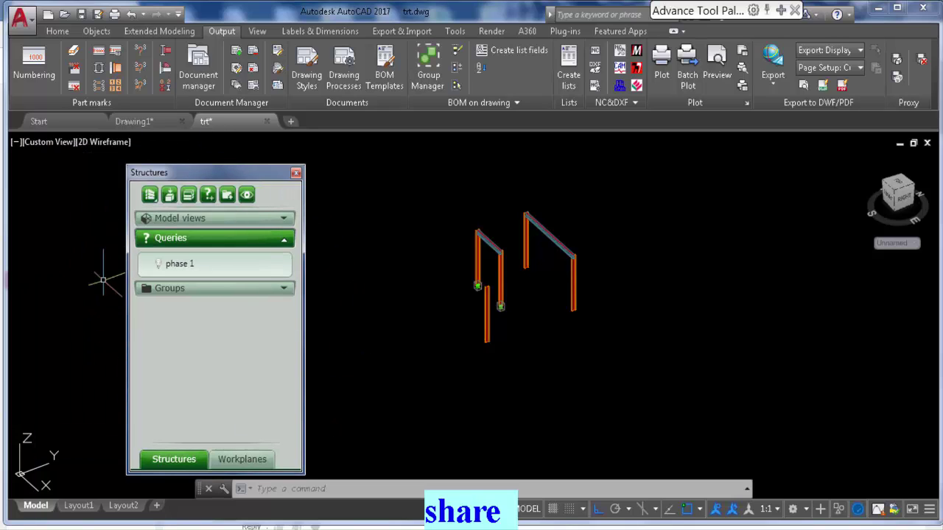
click(324, 32)
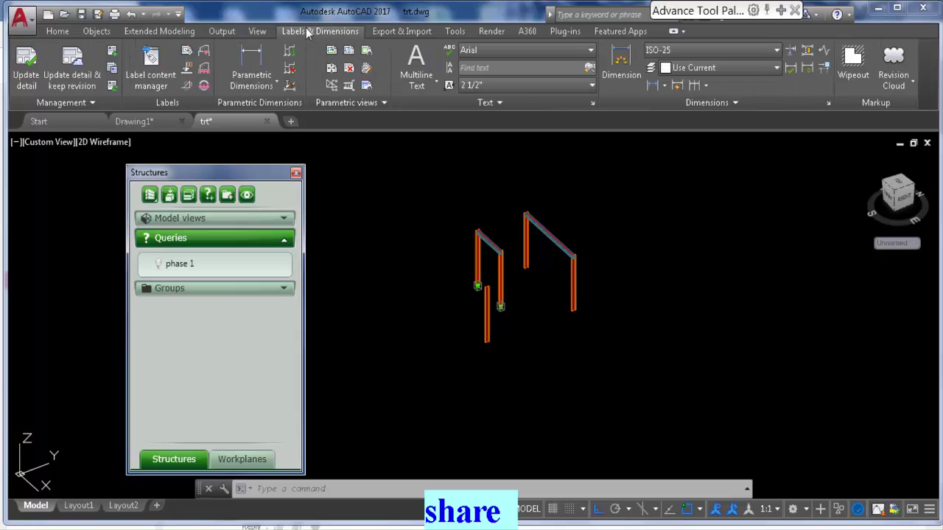
click(58, 31)
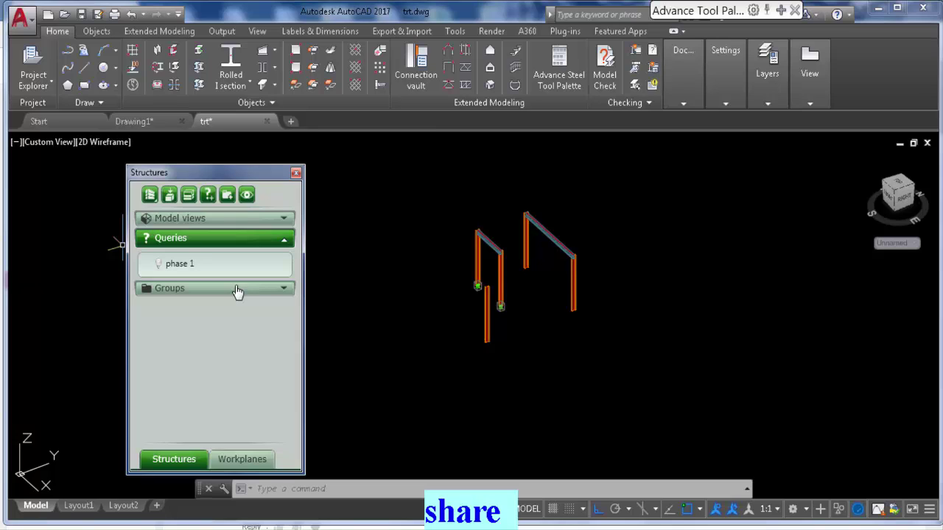
middle_drag(422, 378, 407, 357)
drag(233, 179, 240, 144)
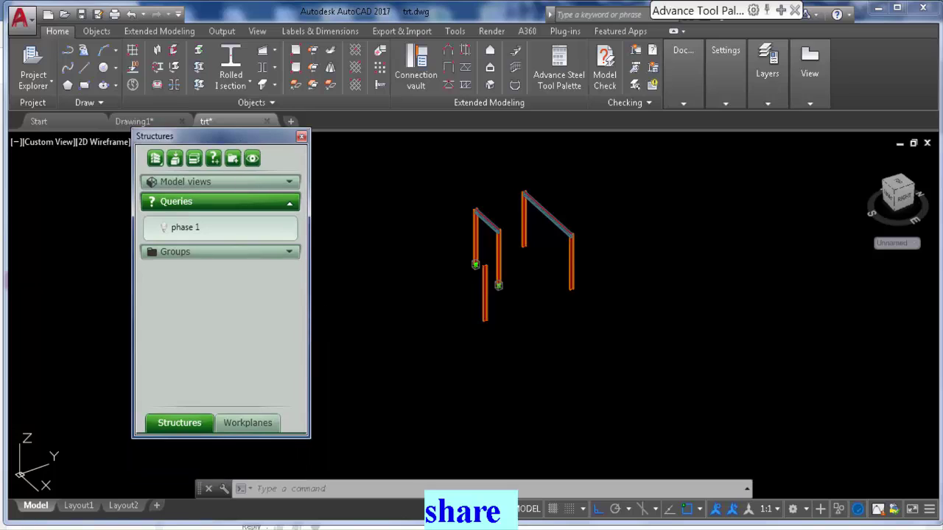
scroll(499, 230, up, 4)
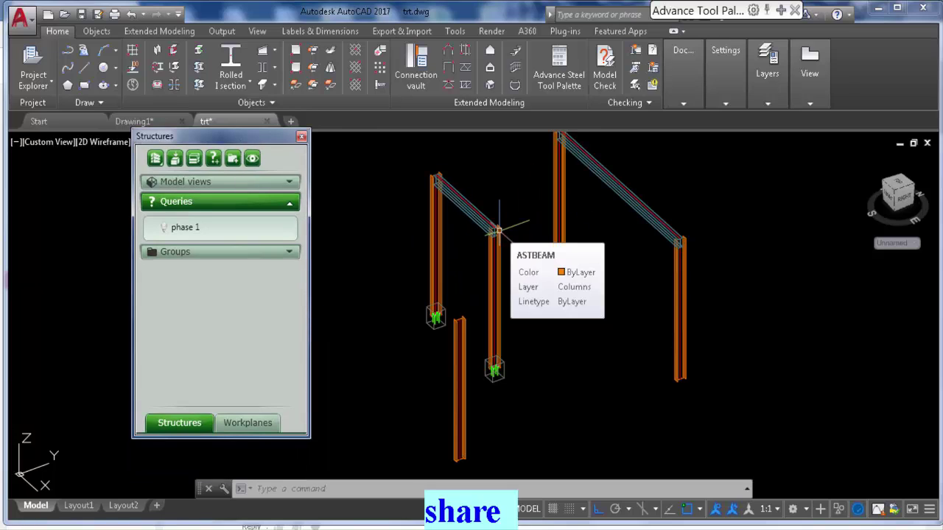
click(218, 162)
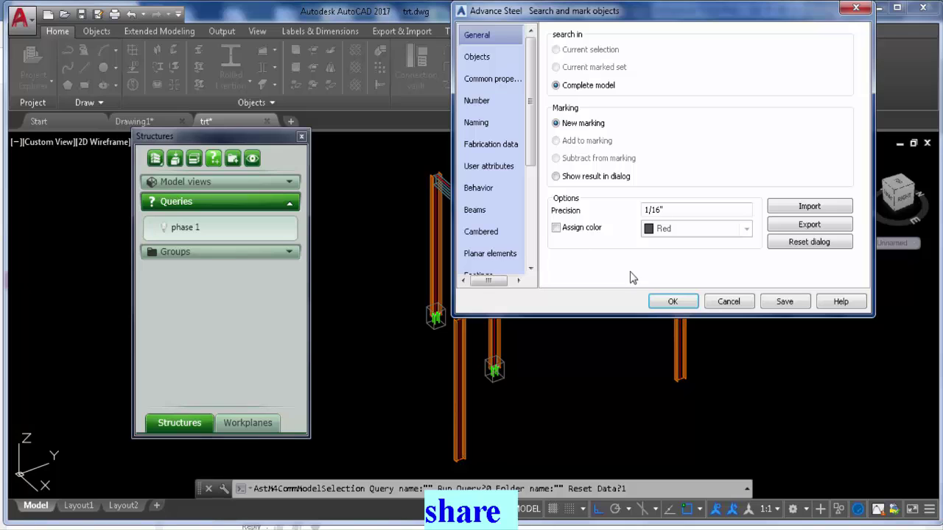
click(726, 302)
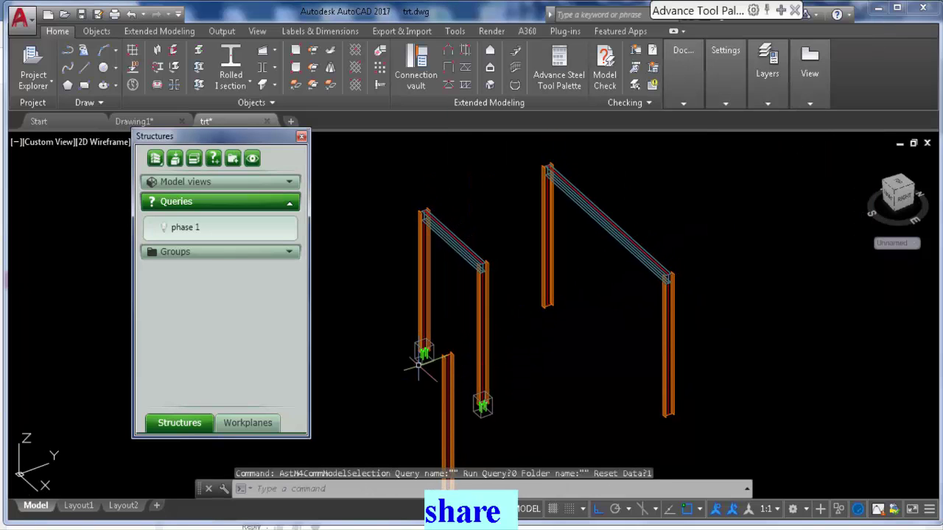
scroll(424, 357, down, 3)
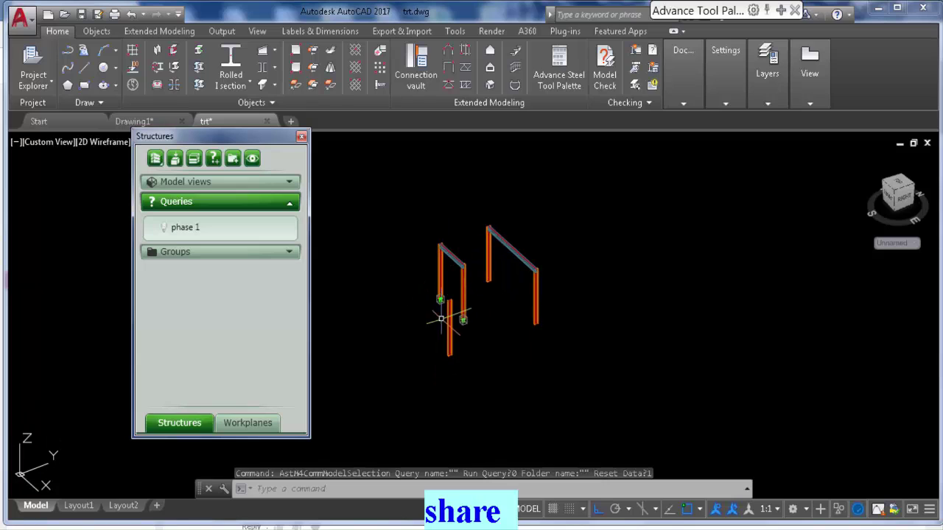
scroll(459, 295, up, 2)
double_click(460, 292)
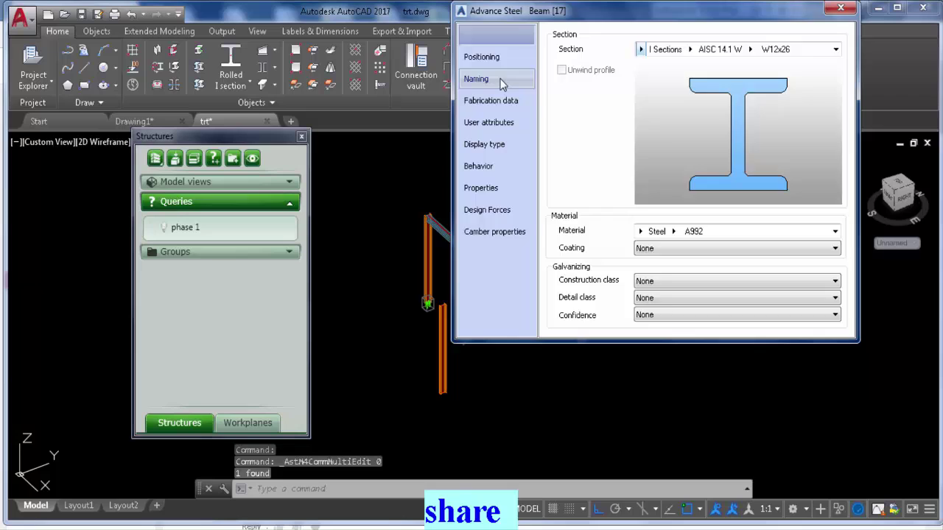
click(500, 78)
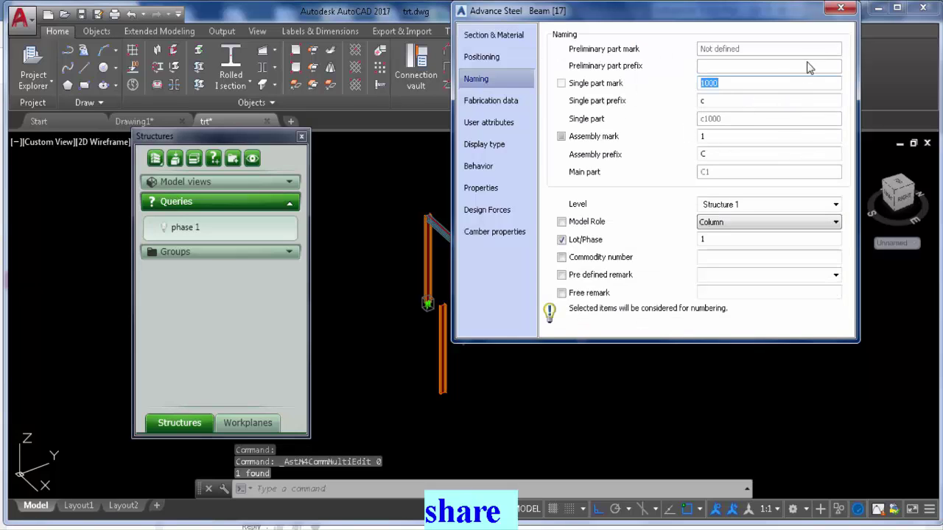
click(840, 8)
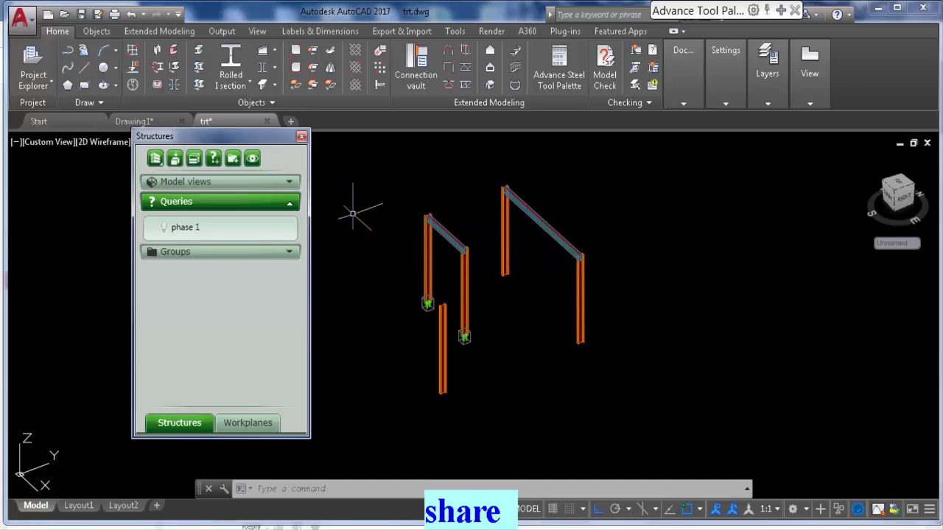
Step: Choose the 5 - Beam style under User > 5 - Assemblies in Drawing Styles
click(306, 31)
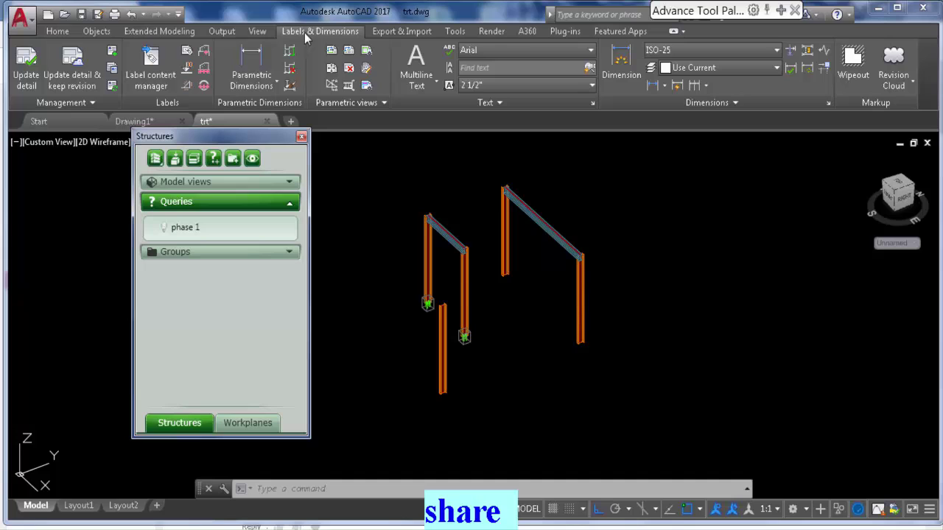
click(222, 31)
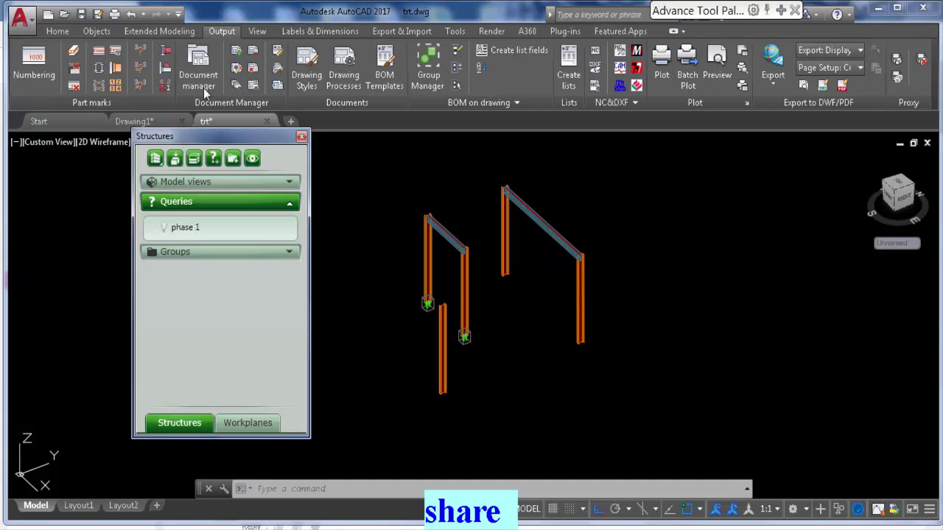
click(237, 68)
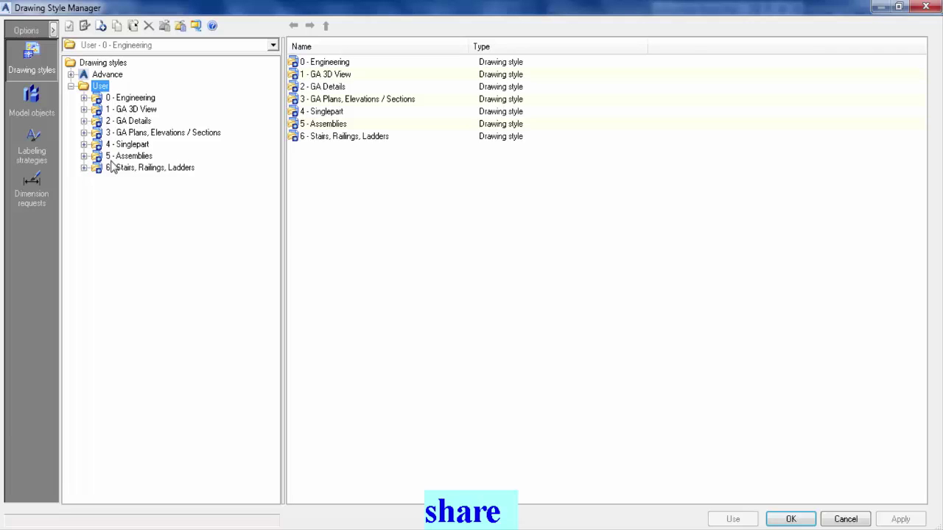
click(133, 156)
click(84, 156)
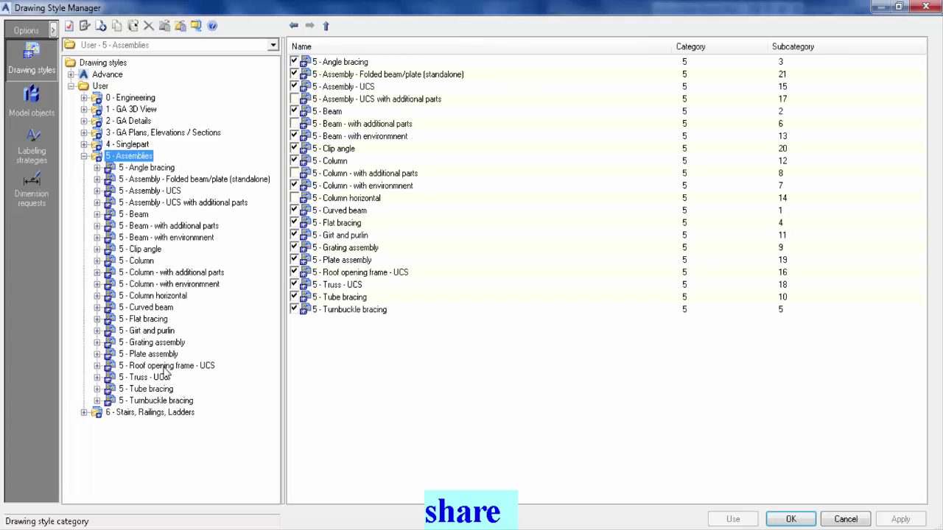
click(137, 214)
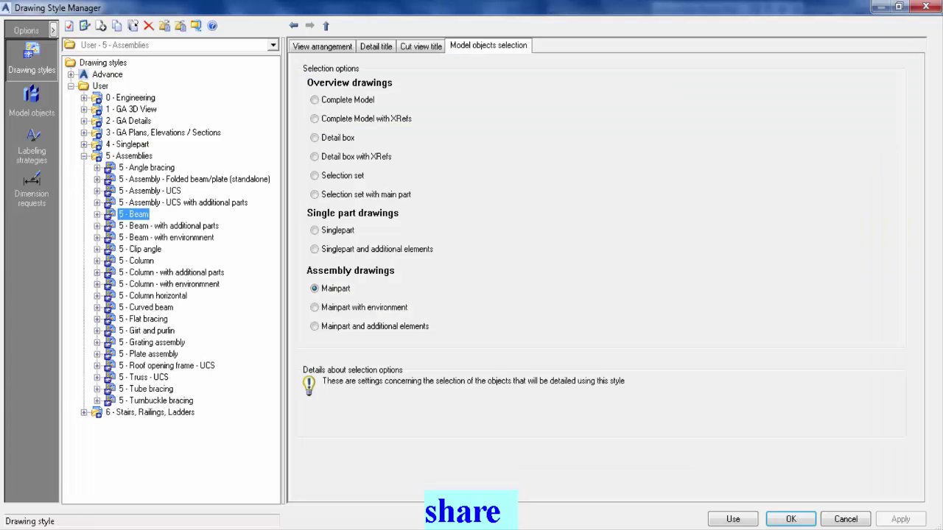
Step: Start the drawing, accept the title settings, and pick the left frame's top beam
click(772, 519)
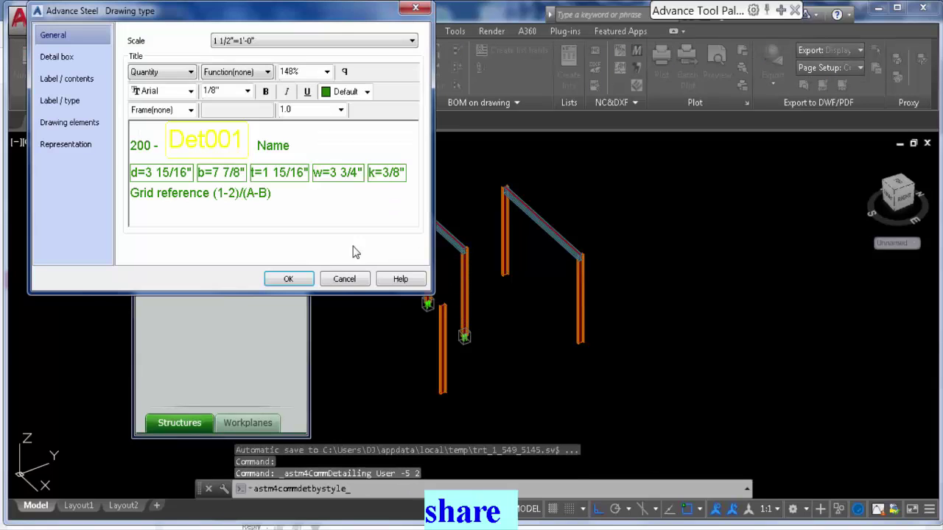
click(291, 279)
click(442, 236)
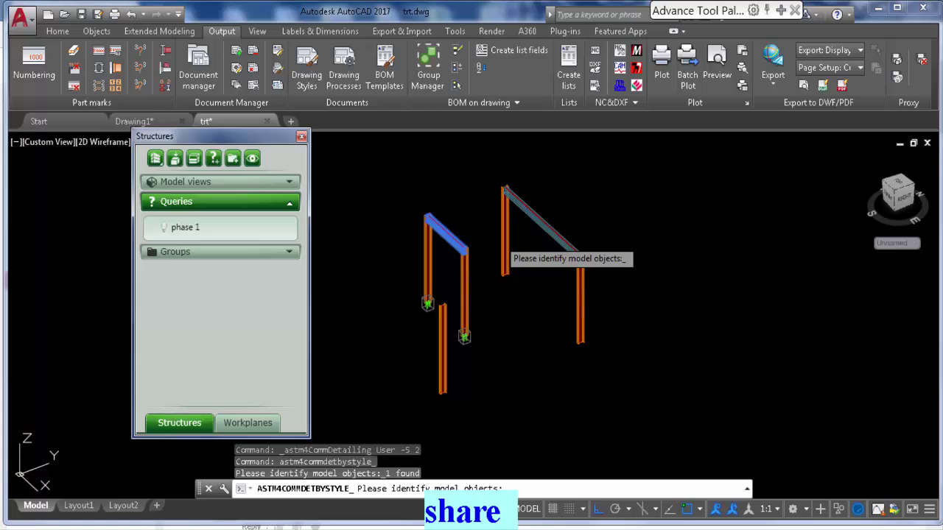
Step: Create beam detail drawing 1.dwg on the D-IMPERIAL.dwg template, then expand the 5 - Beam style
key(Return)
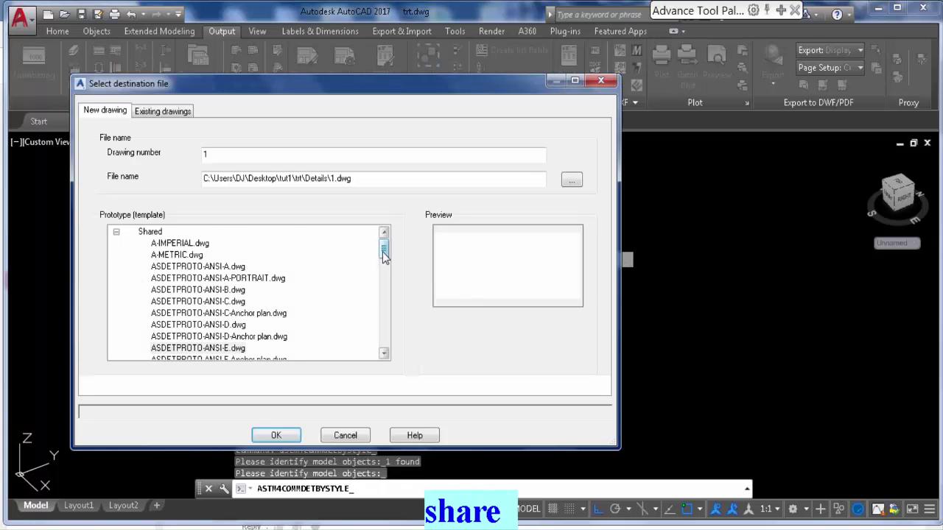
drag(384, 254, 388, 296)
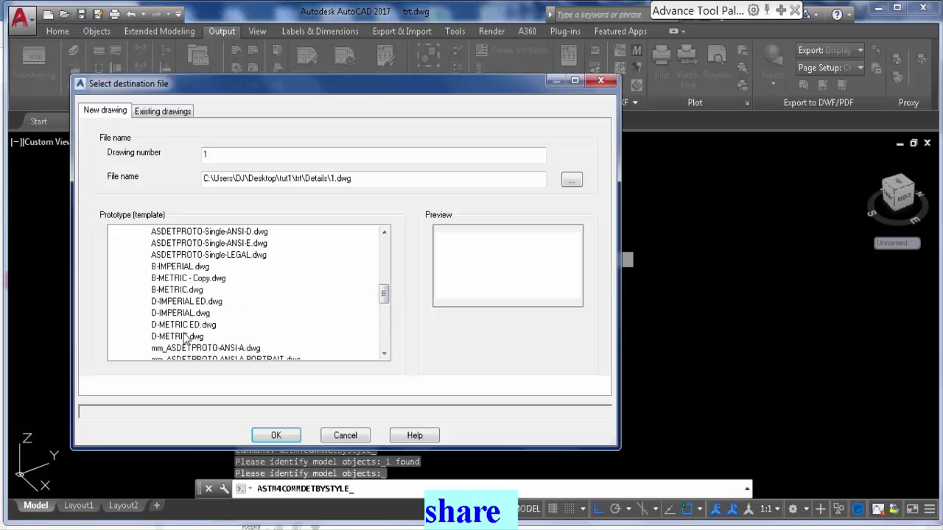
click(180, 315)
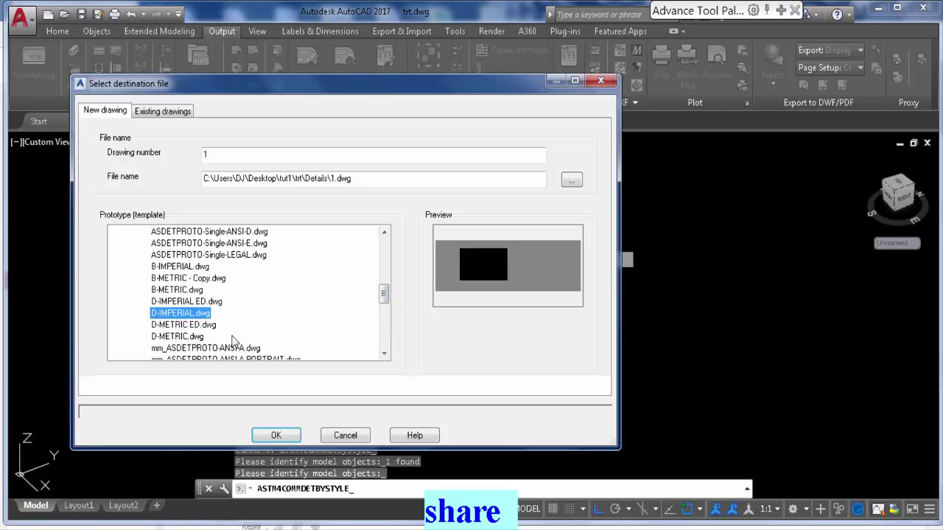
click(275, 436)
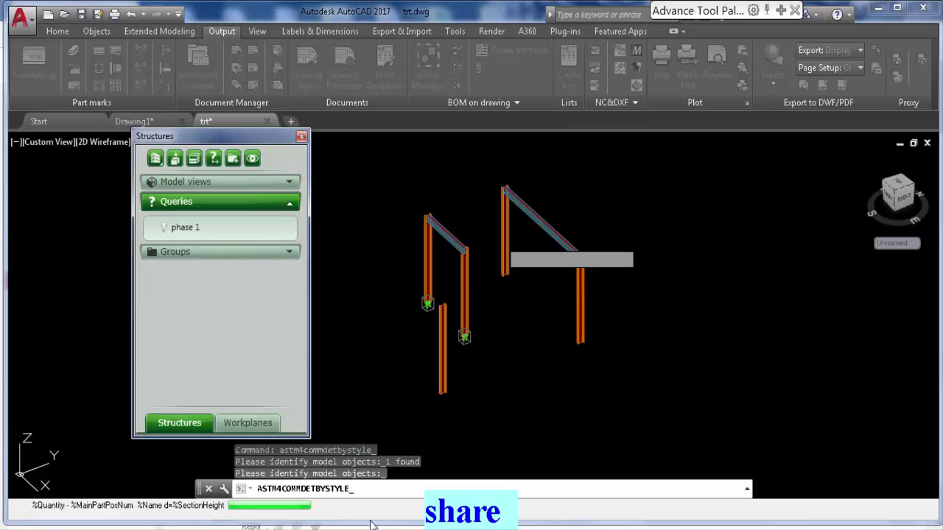
click(372, 524)
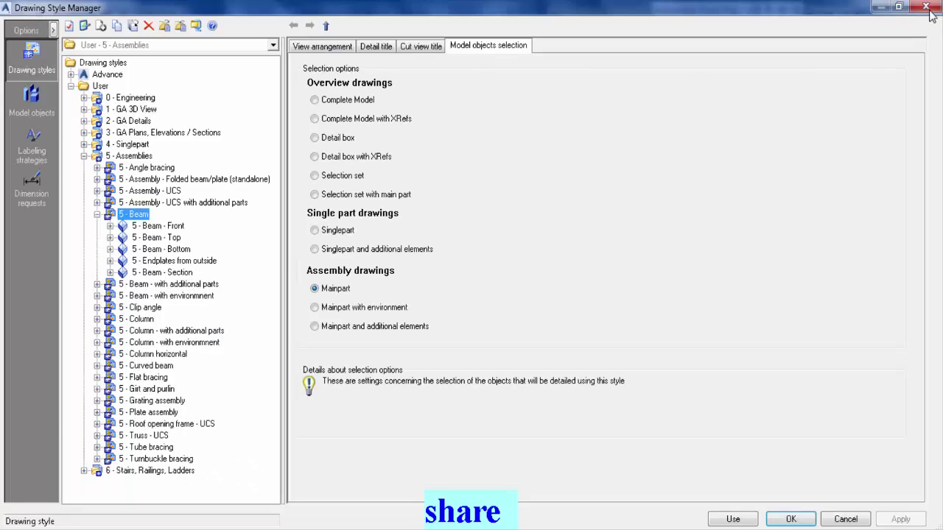
Step: Open detail drawing 1.dwg from the Document Manager's Details > Up to date list
click(927, 8)
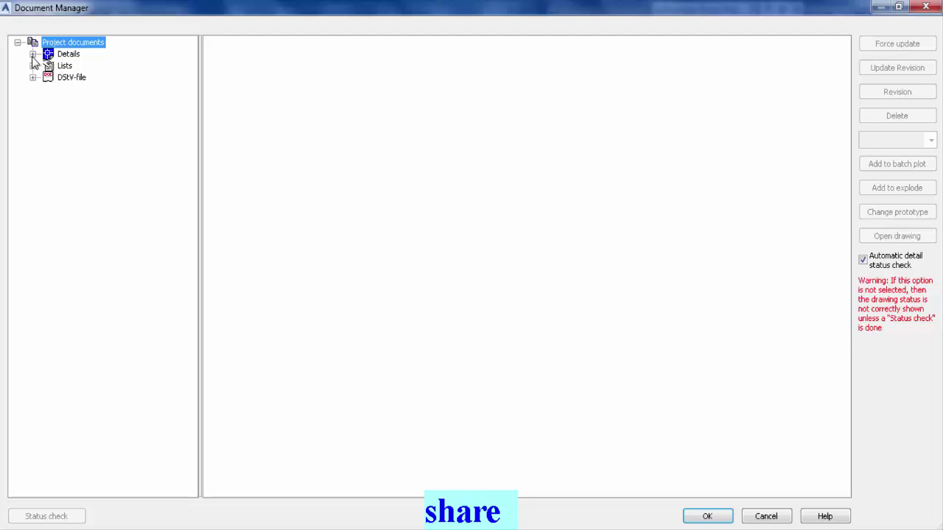
click(33, 55)
click(94, 78)
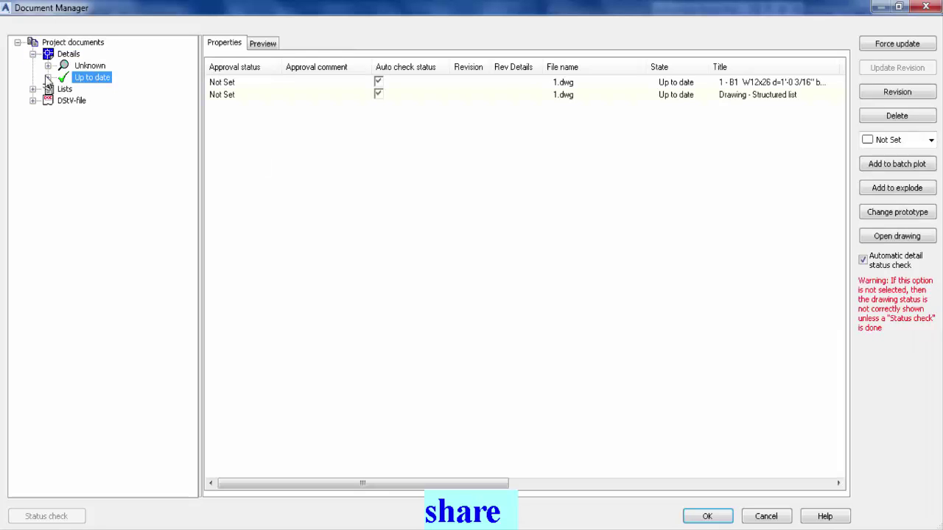
click(48, 78)
click(112, 89)
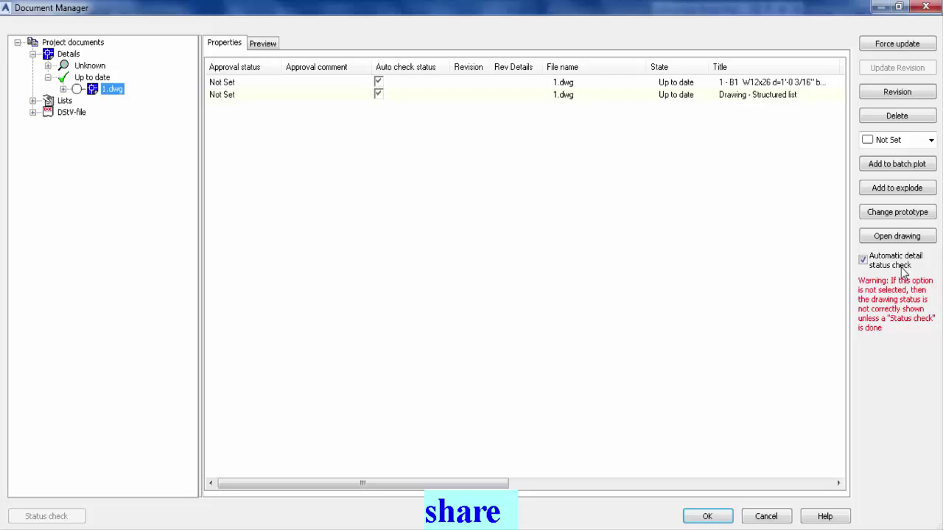
click(897, 236)
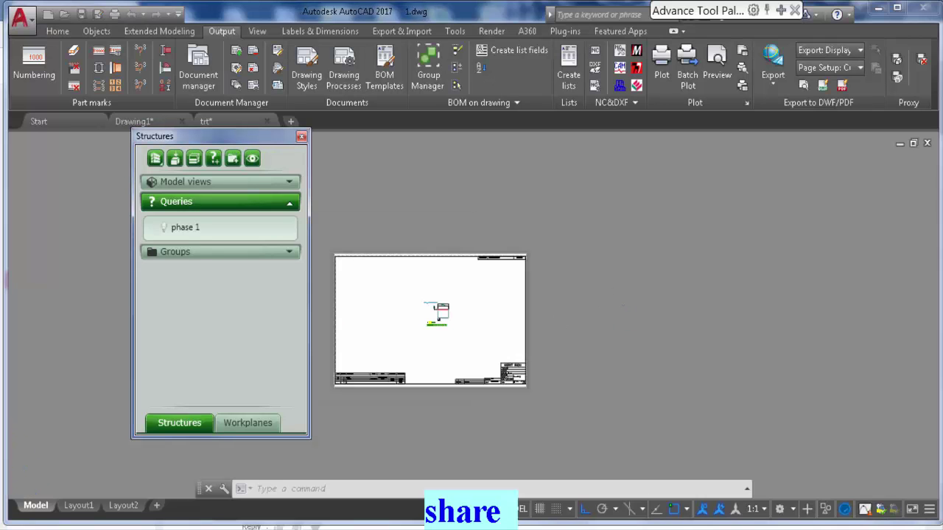
Step: Zoom into the phase-1 BOM table on the 1.dwg sheet, cancelling stray selection windows
scroll(348, 377, up, 10)
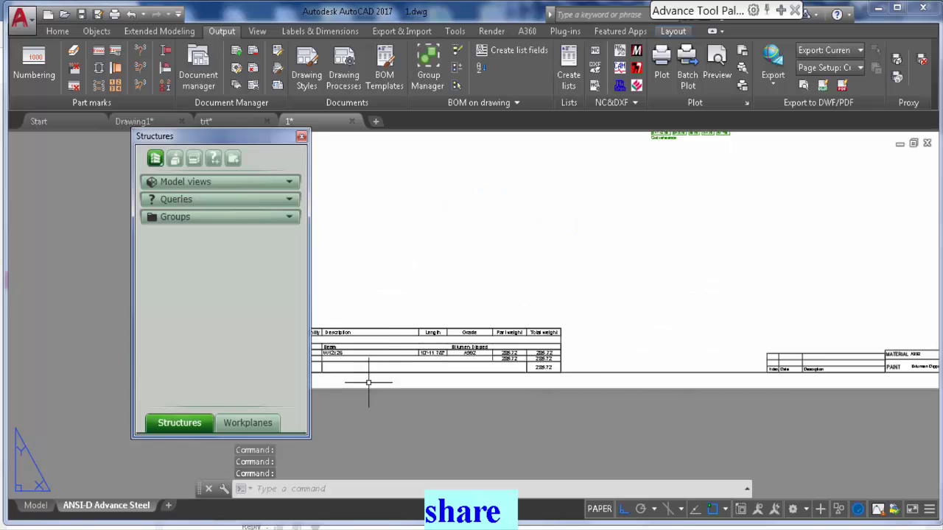
scroll(472, 319, up, 2)
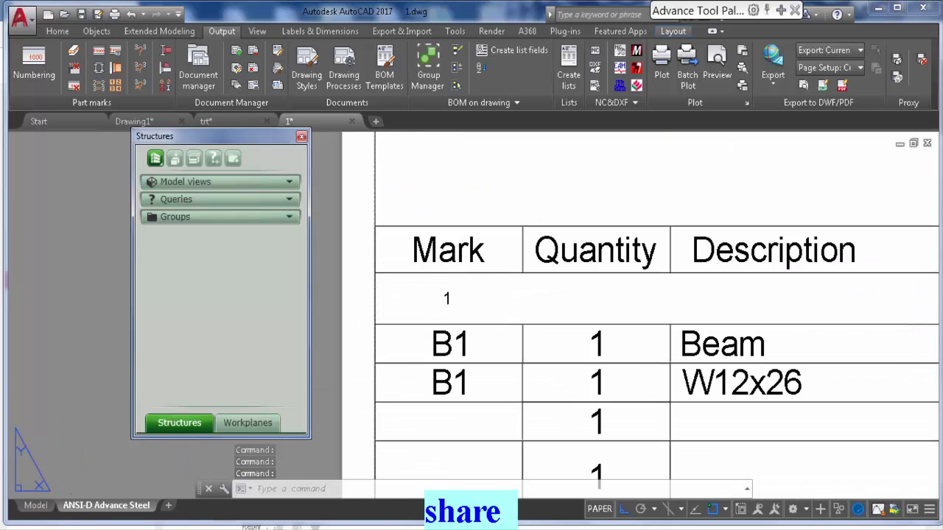
click(432, 310)
scroll(431, 309, down, 5)
scroll(442, 302, up, 2)
key(Escape)
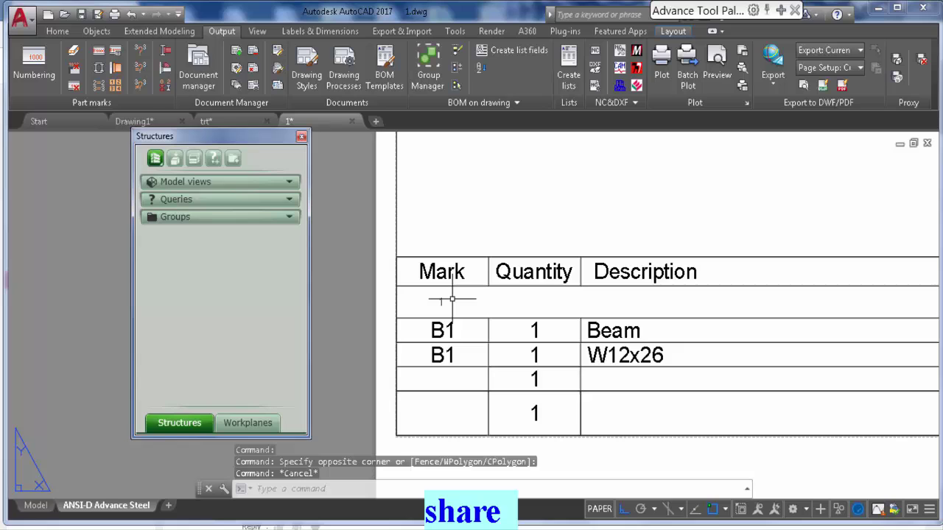
scroll(471, 300, down, 4)
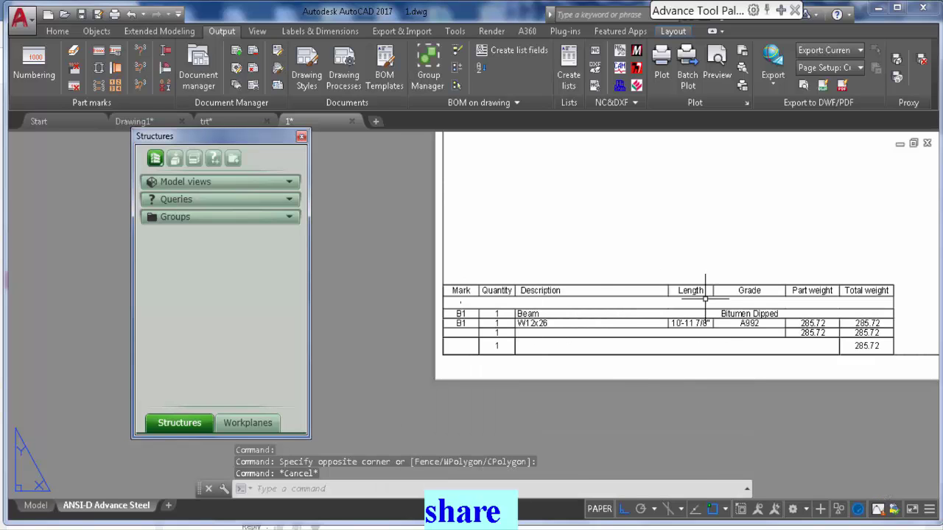
scroll(464, 302, up, 6)
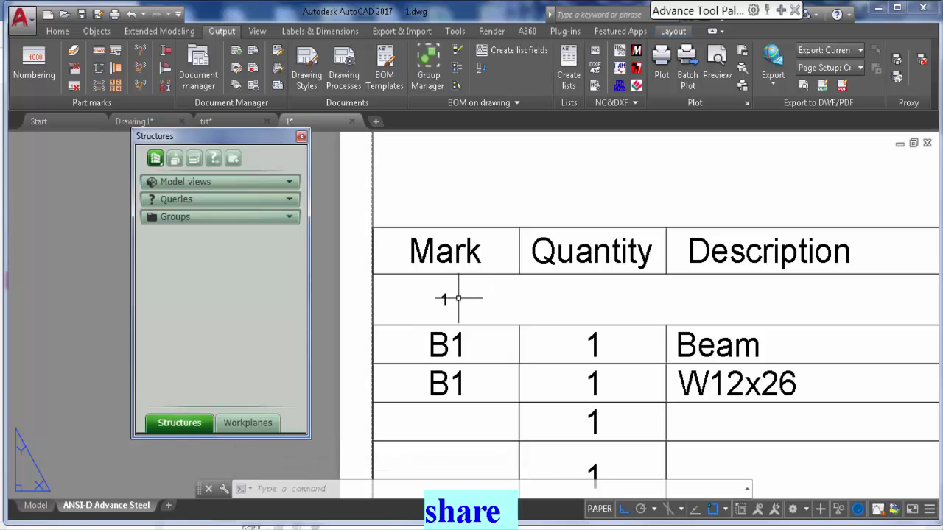
click(458, 298)
key(Escape)
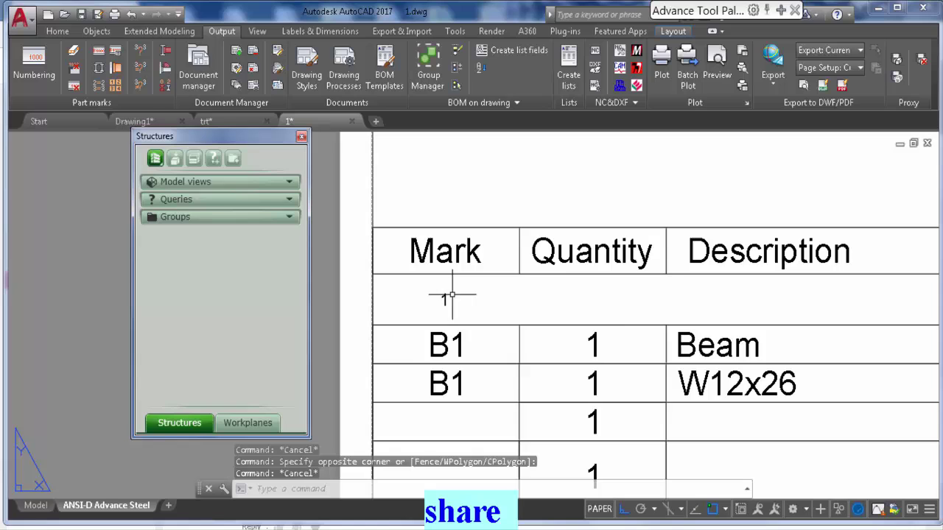
scroll(434, 297, down, 2)
scroll(462, 294, down, 4)
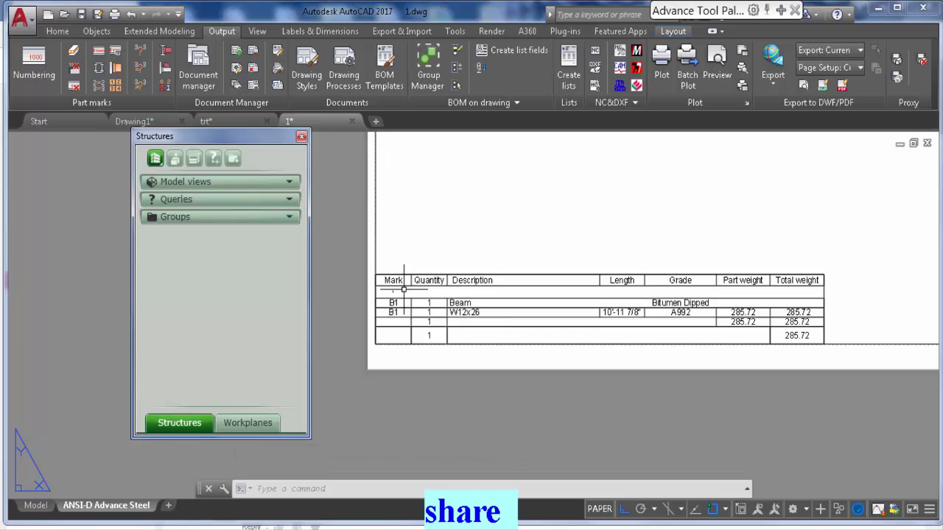
Step: Pan the sheet to bring the BOM table back and zoom out over it
scroll(394, 285, up, 4)
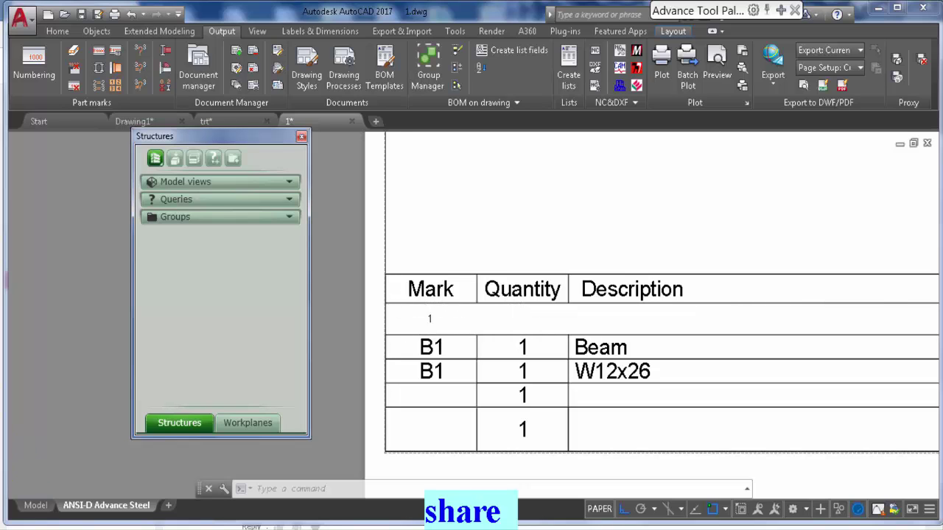
scroll(564, 368, down, 5)
scroll(543, 353, up, 4)
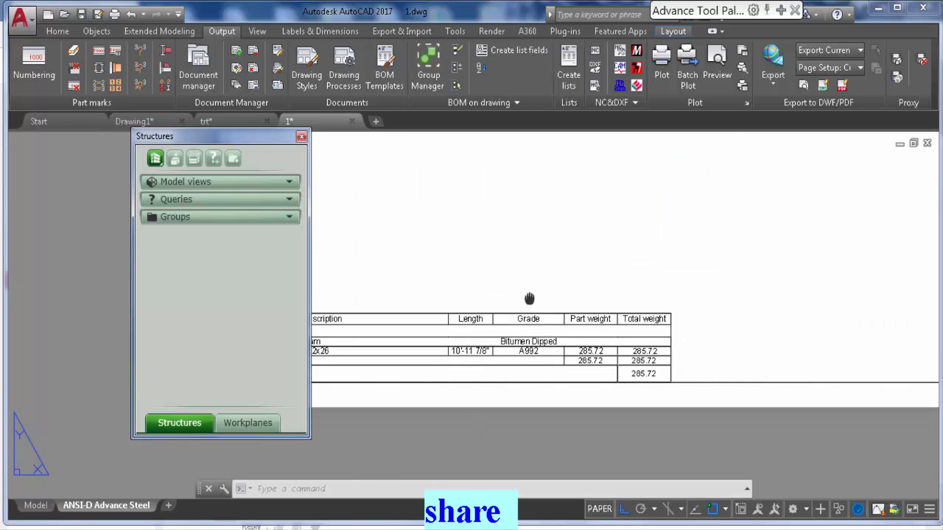
scroll(512, 258, down, 5)
scroll(523, 273, up, 5)
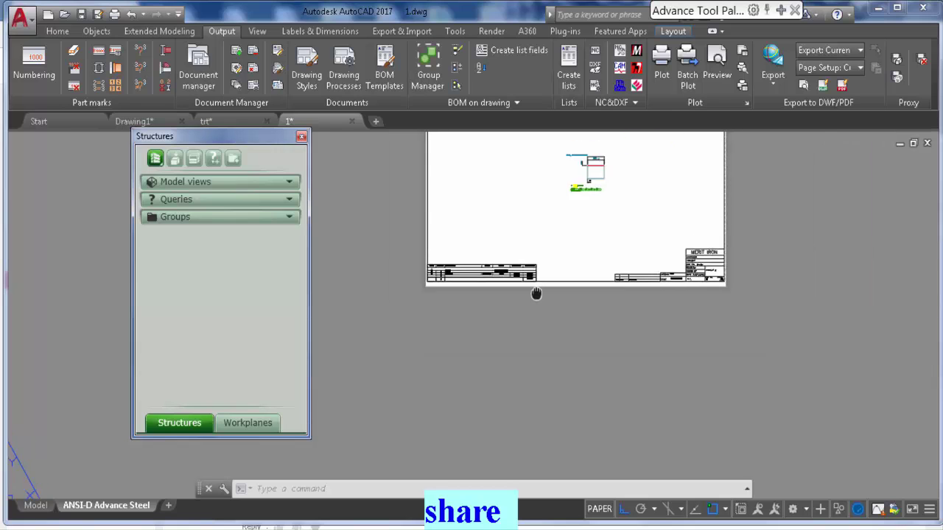
middle_drag(427, 331, 423, 402)
scroll(423, 401, down, 5)
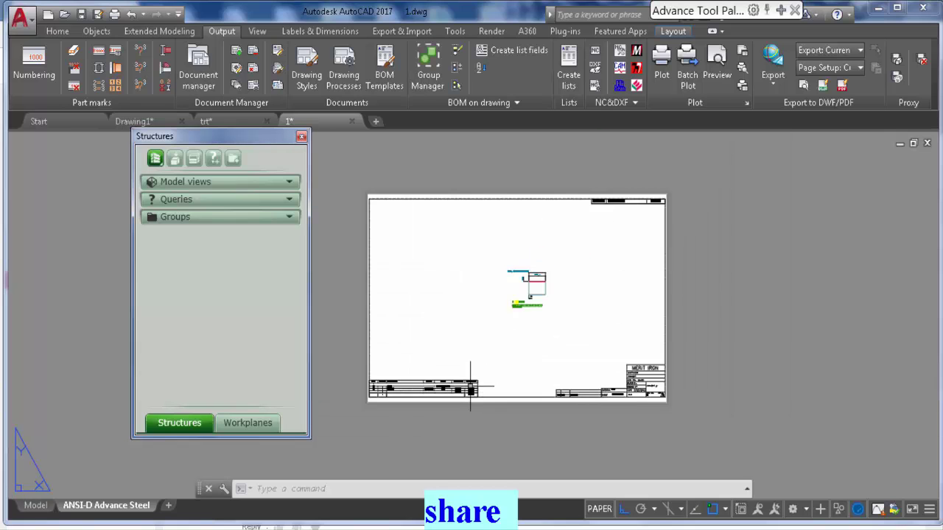
scroll(523, 331, up, 1)
scroll(362, 327, up, 4)
scroll(361, 324, up, 3)
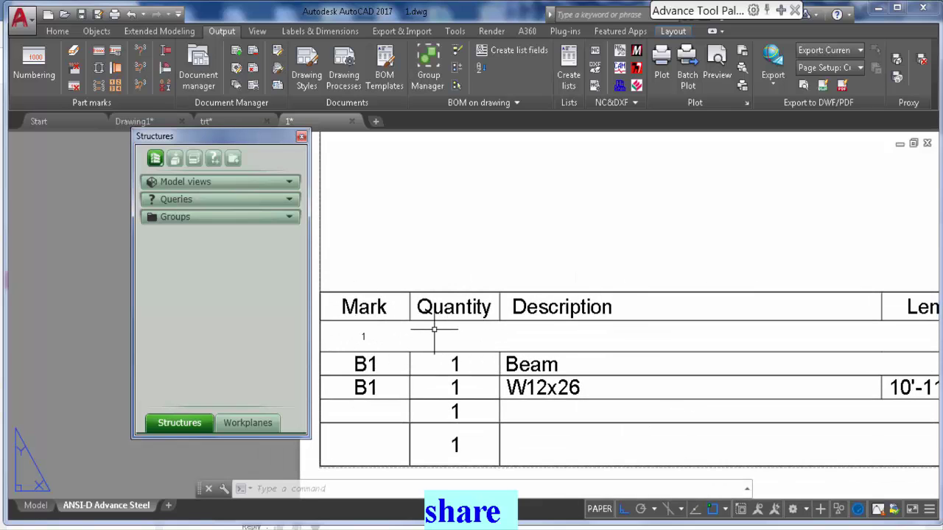
scroll(486, 343, down, 4)
scroll(647, 341, down, 3)
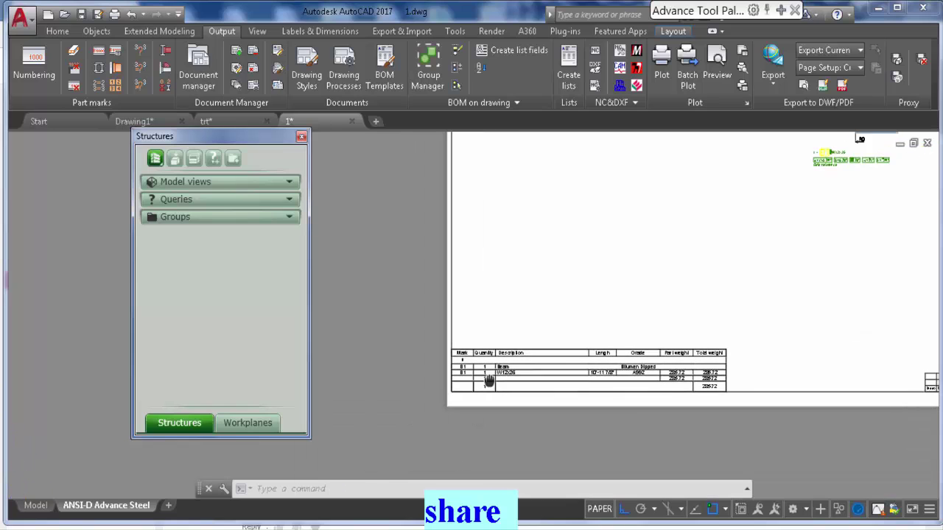
Step: Number the trt.dwg model with identical part detection, producing marks C1, C2, C3, B1 and B2
click(221, 122)
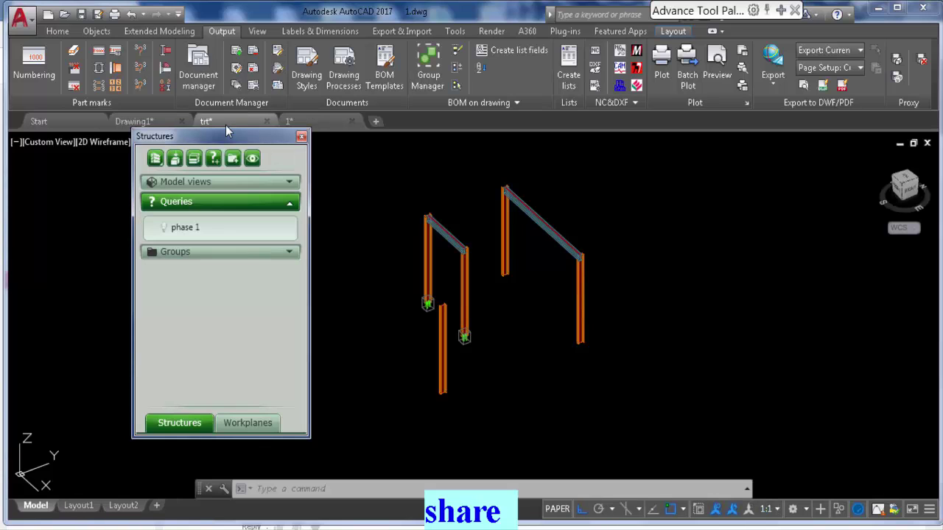
scroll(571, 289, up, 3)
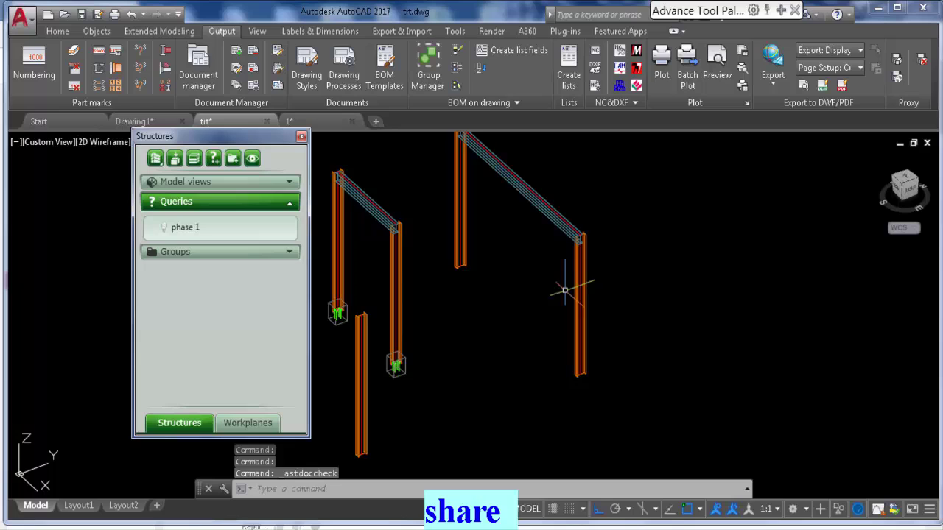
scroll(554, 288, down, 1)
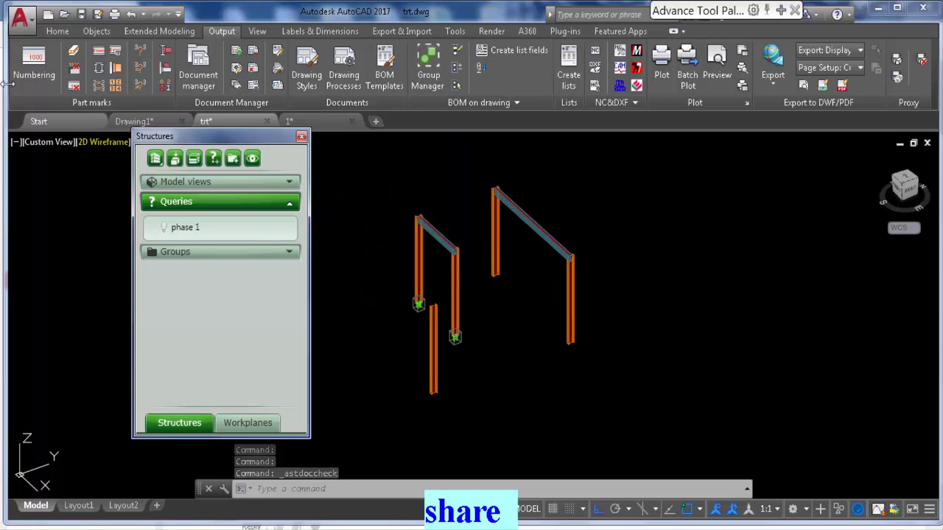
click(34, 63)
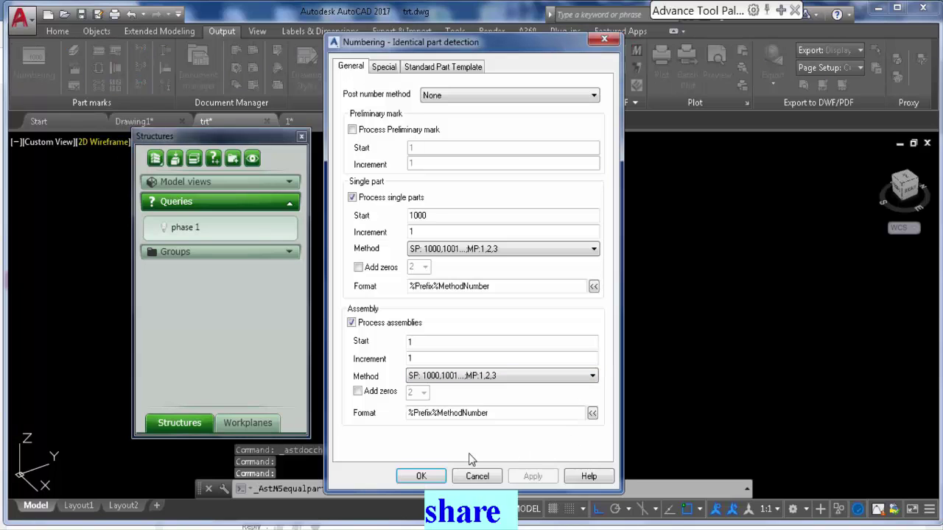
click(422, 477)
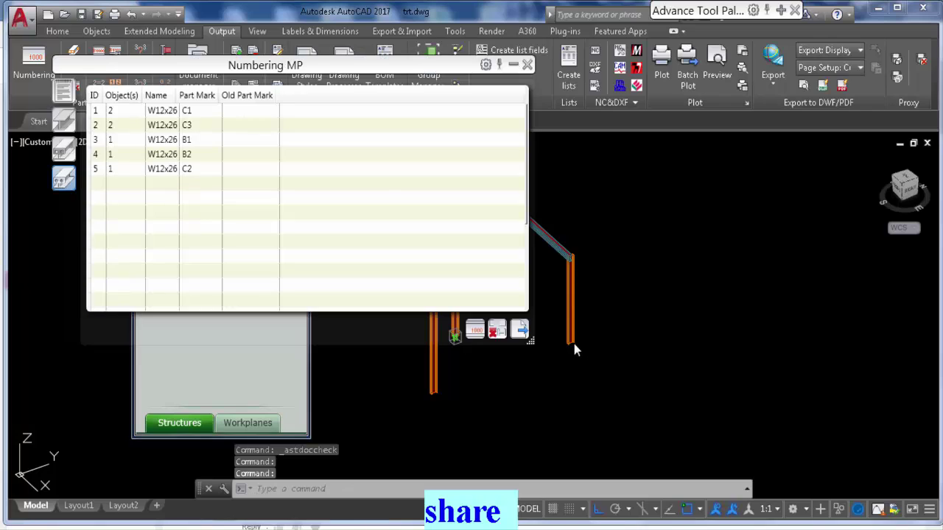
click(528, 65)
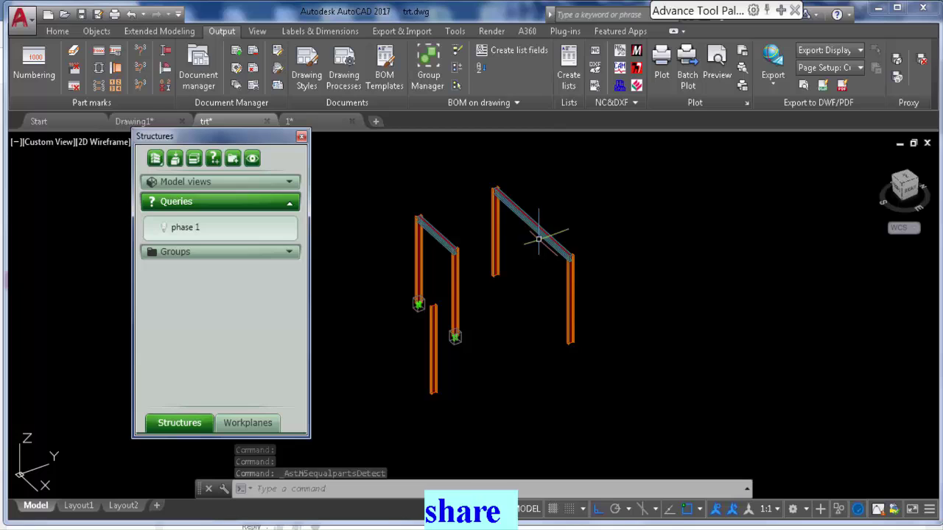
Step: Check the naming and part marks of the lower column and a second column
double_click(434, 376)
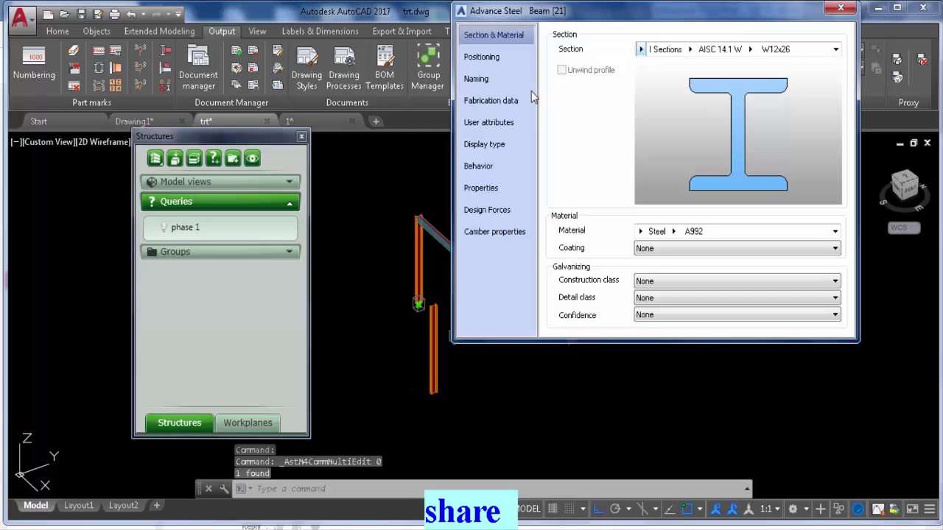
click(514, 81)
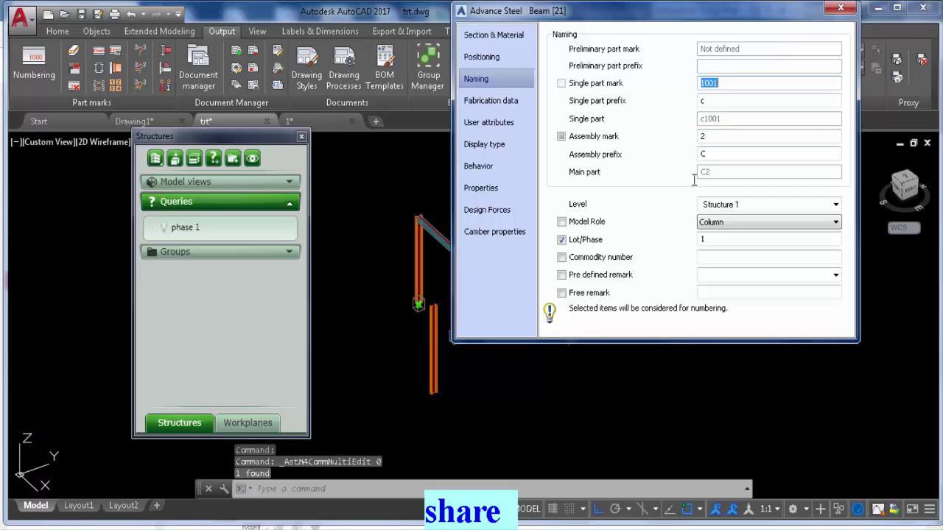
key(Escape)
double_click(573, 294)
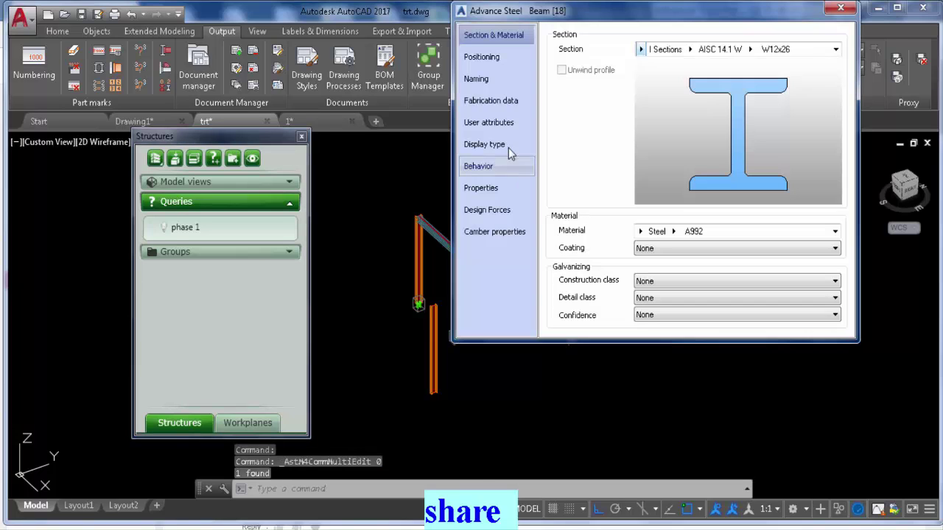
click(490, 78)
key(Escape)
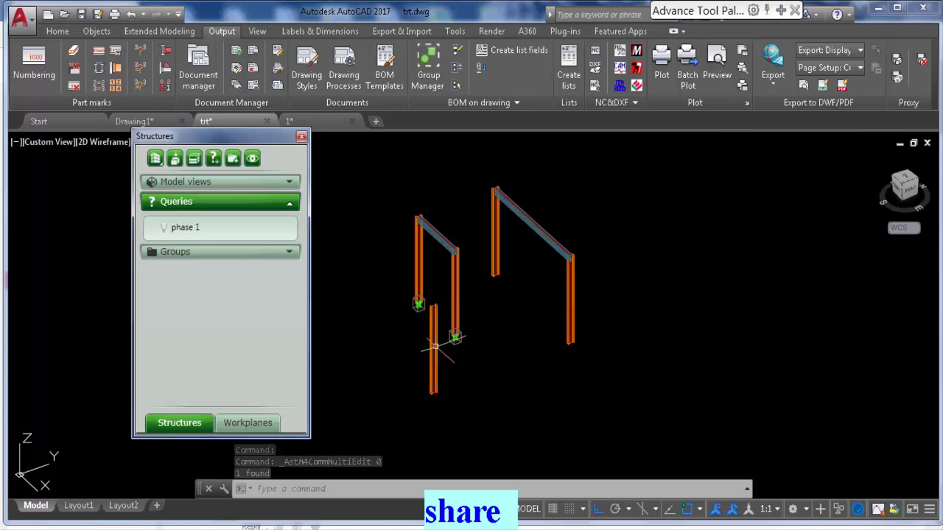
Step: Open the standalone column's advanced properties and inspect its empty single part mark
click(433, 349)
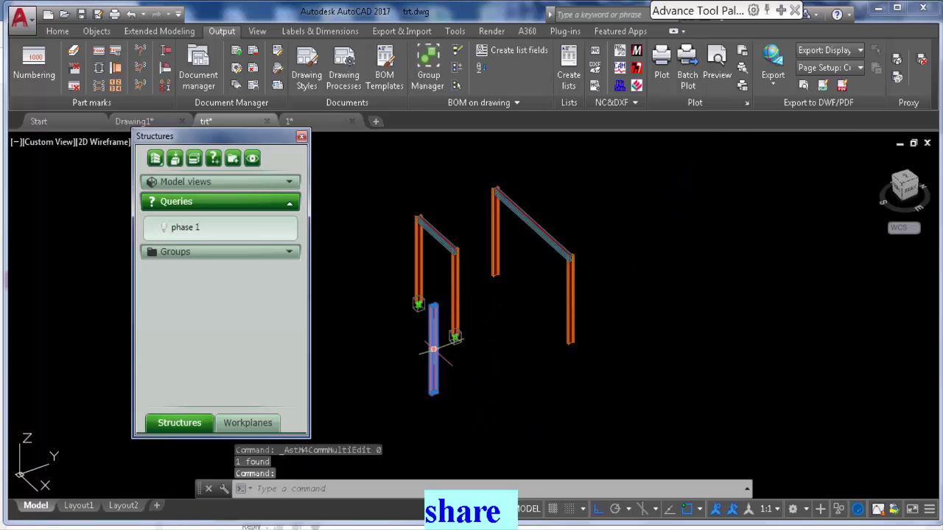
click(571, 310)
right_click(526, 331)
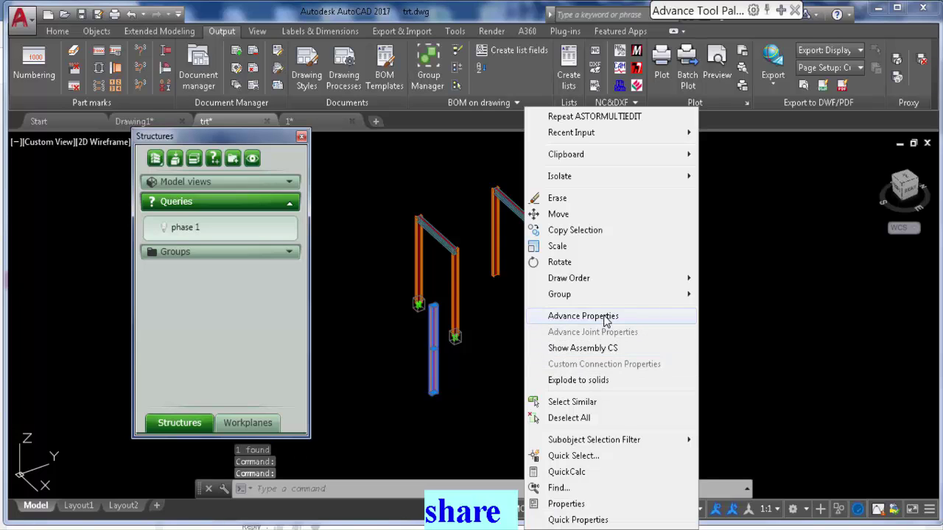
click(604, 316)
click(514, 64)
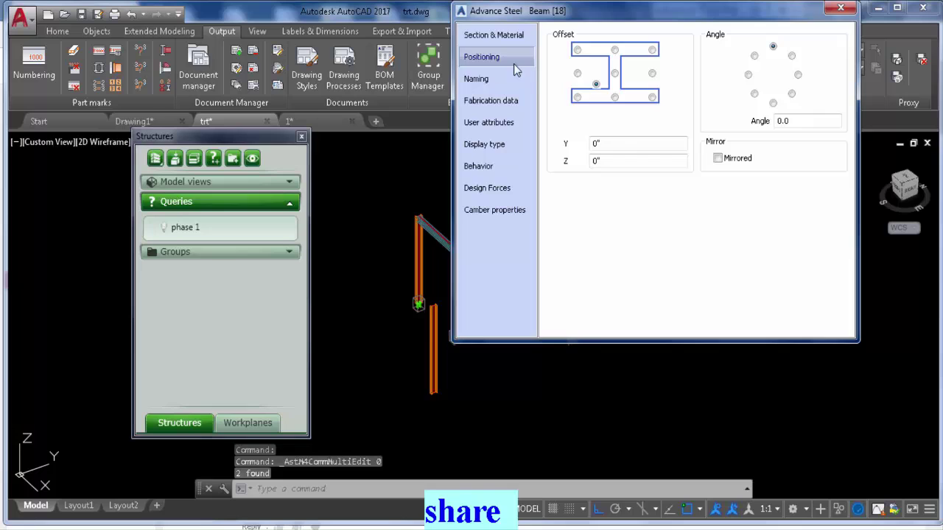
click(494, 34)
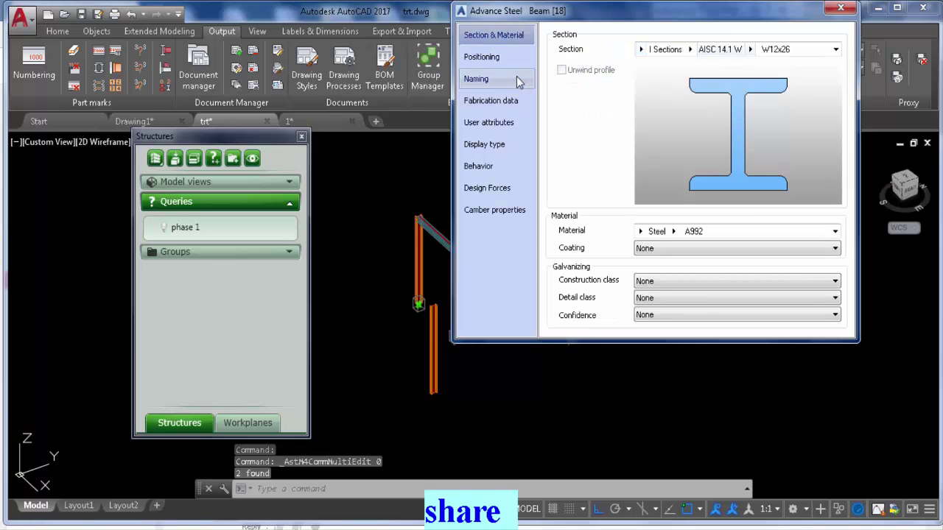
click(481, 57)
click(476, 79)
click(712, 84)
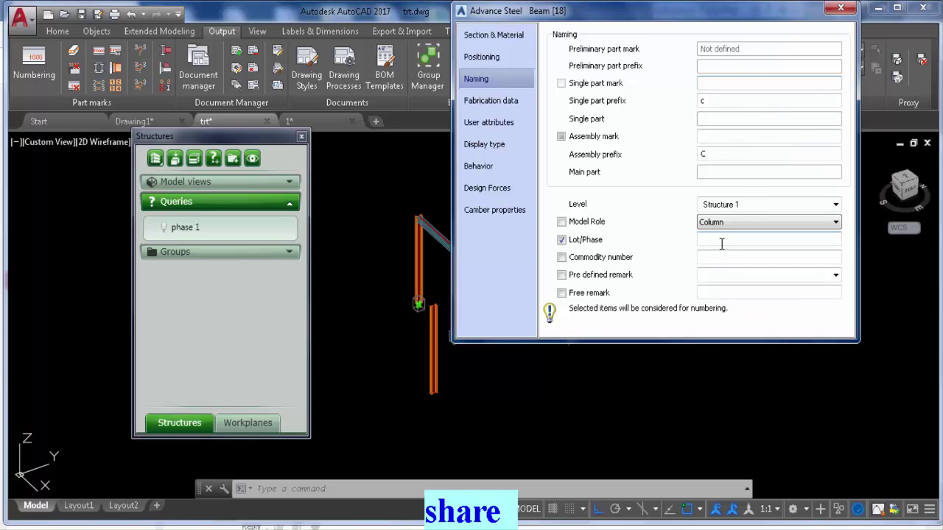
Step: Review the column's fabrication, user attribute and display type settings, then return to the model
click(511, 102)
click(508, 123)
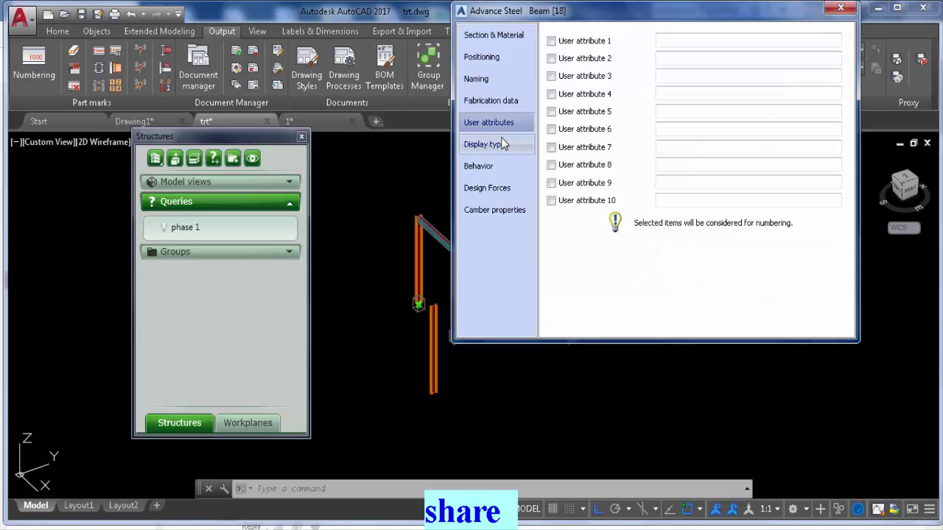
click(503, 144)
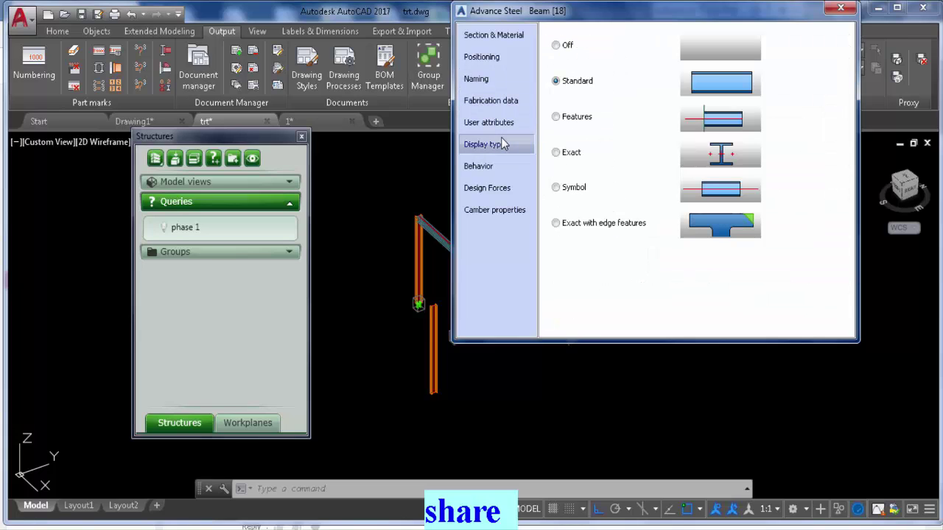
click(842, 9)
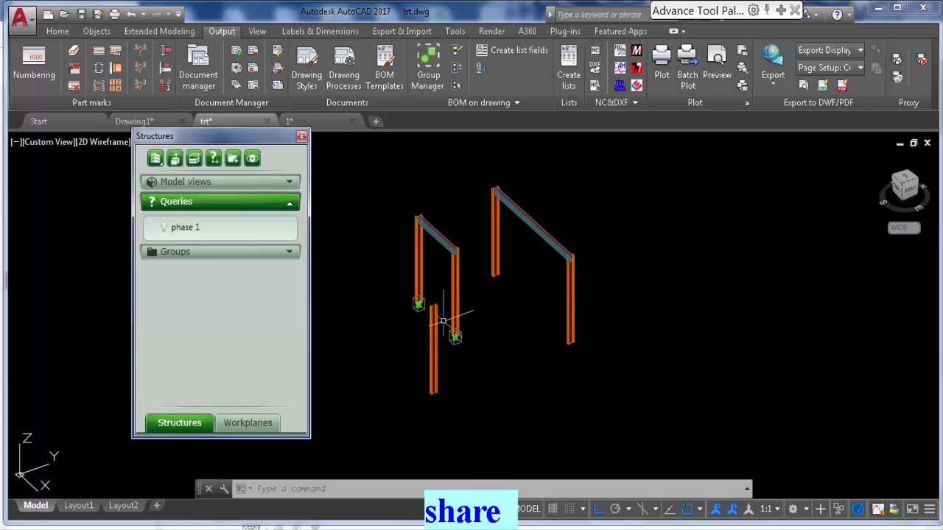
key(alt+Tab)
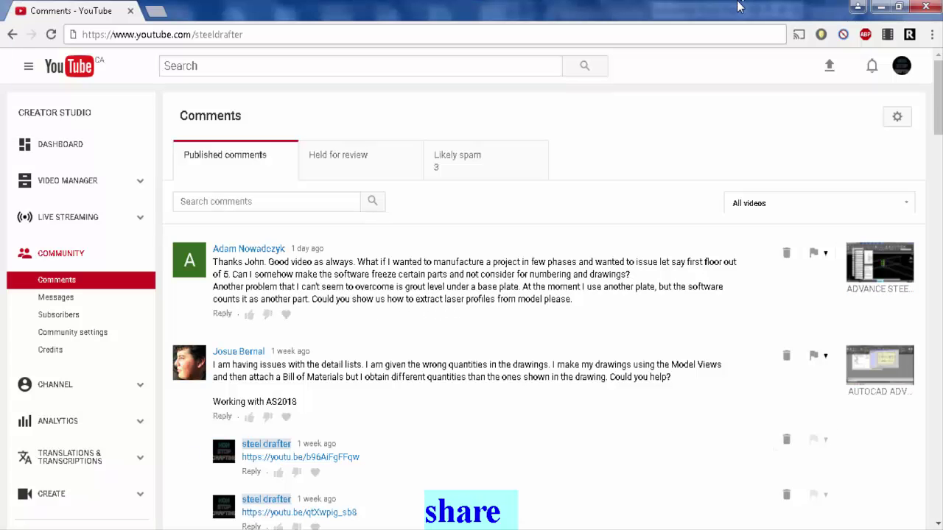
click(883, 7)
Step: Add a 1/2" leveling plate to the column base plate joint with all projections equal at 1"
scroll(471, 398, up, 5)
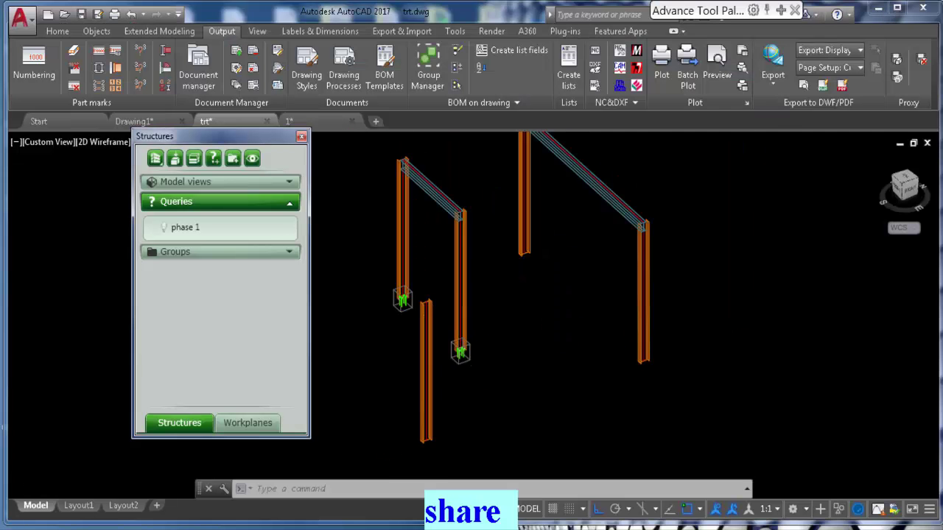
scroll(471, 398, up, 4)
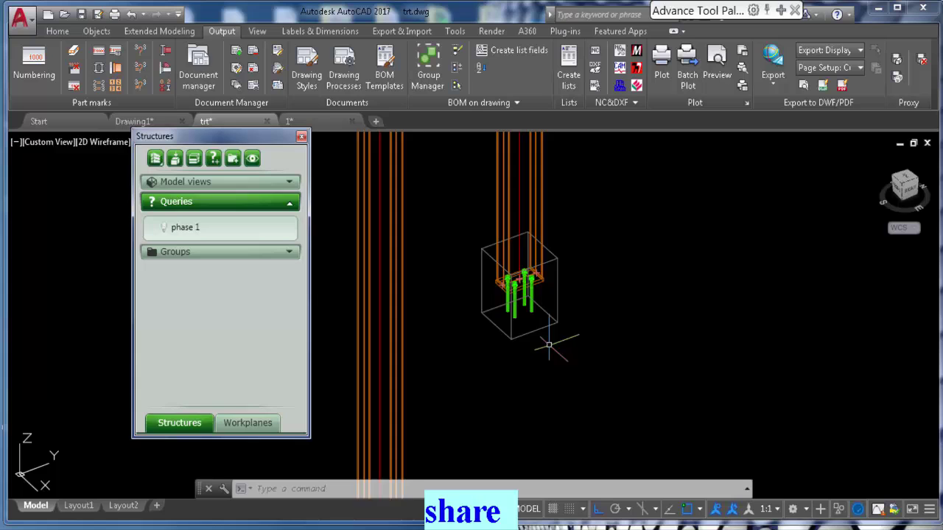
scroll(574, 339, up, 3)
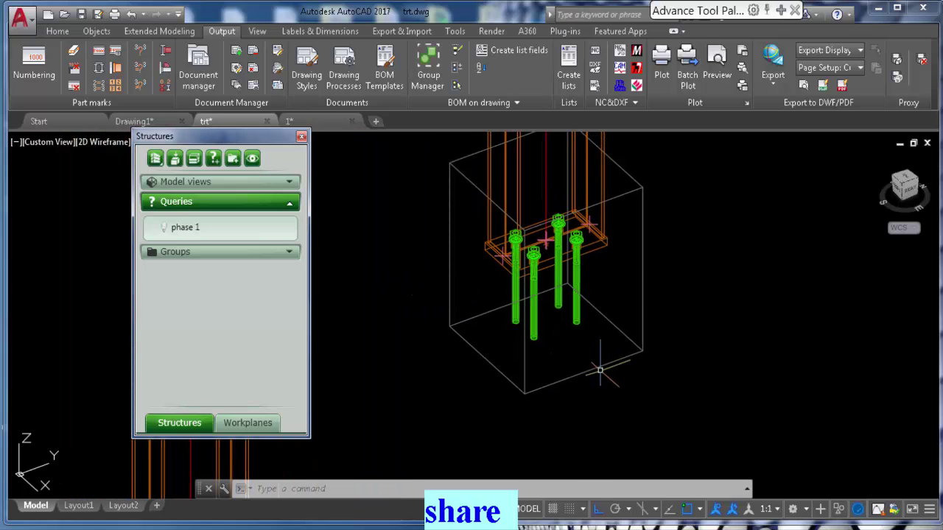
middle_drag(602, 368, 505, 375)
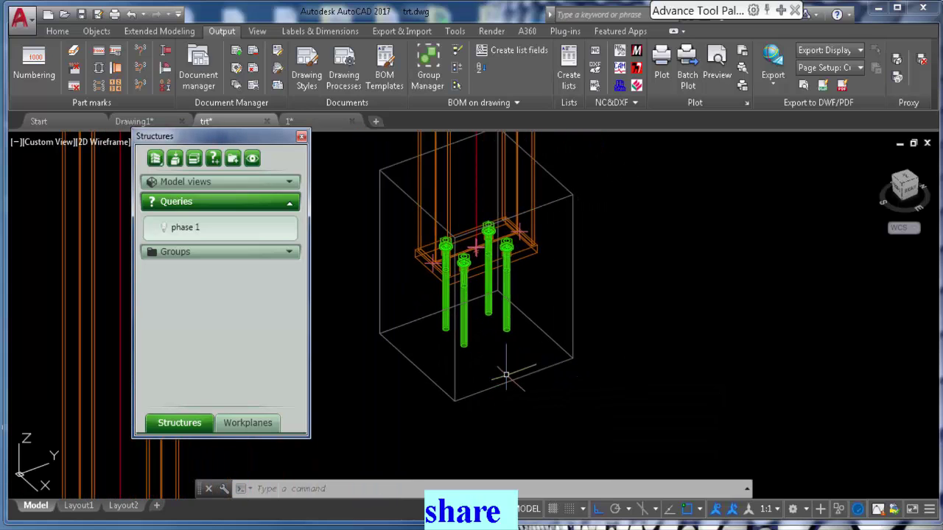
key(Escape)
key(Escape)
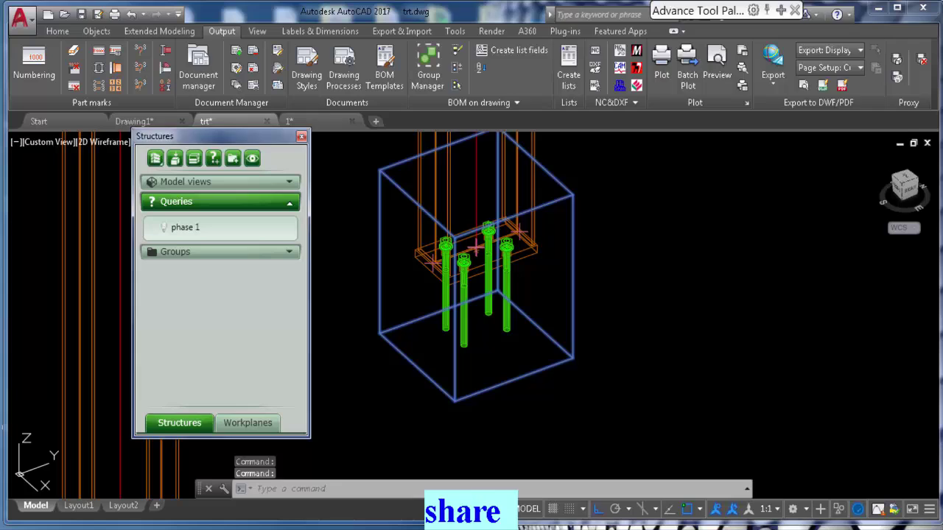
double_click(519, 232)
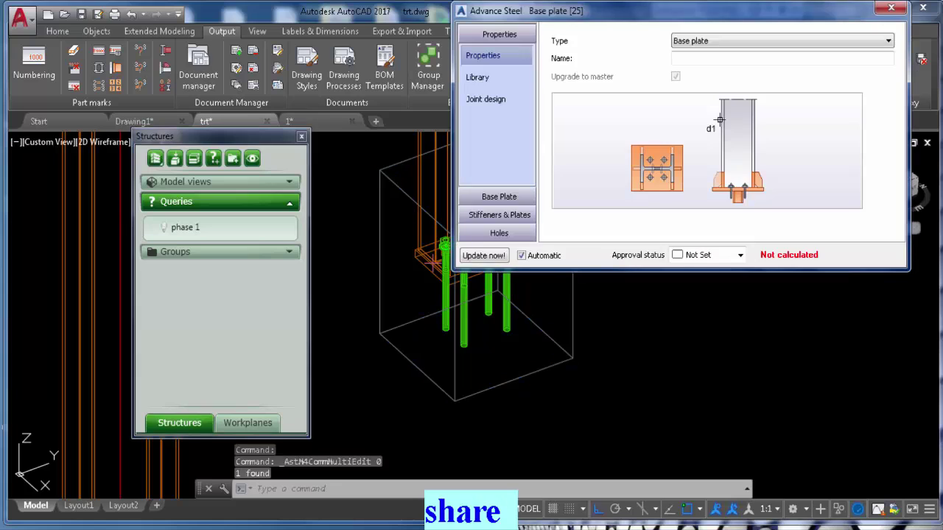
click(495, 196)
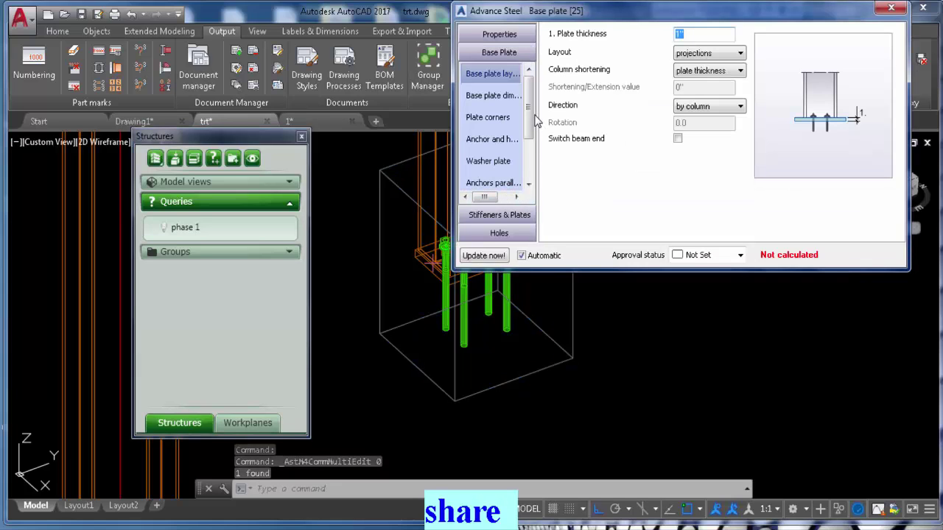
drag(530, 108, 530, 177)
click(499, 214)
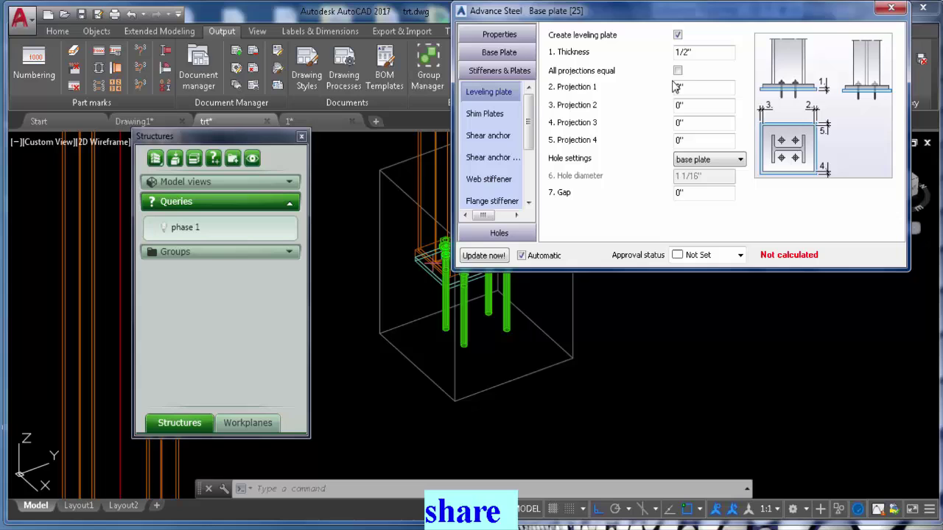
click(678, 70)
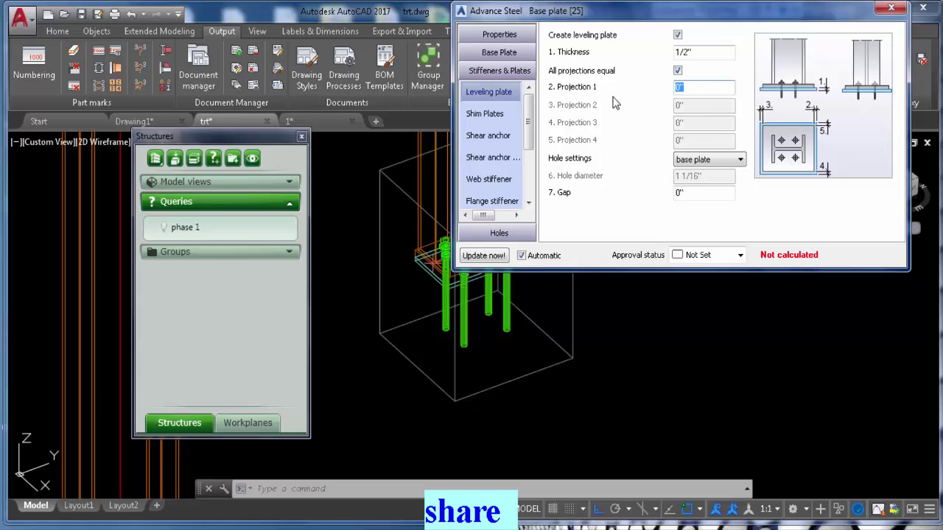
click(711, 53)
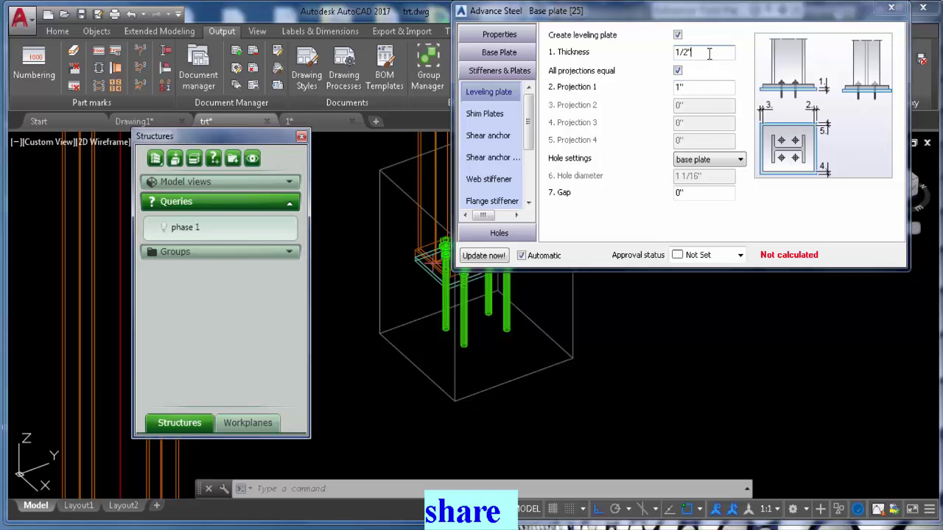
click(893, 10)
scroll(560, 237, up, 5)
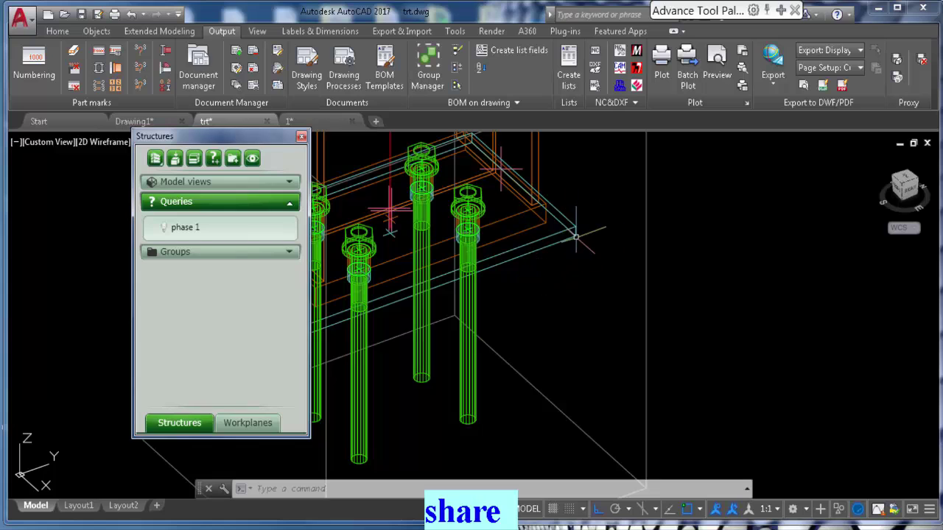
Step: Recentre the view on the base plate and bolts and close the Structures palette
middle_drag(576, 235, 715, 261)
scroll(317, 178, up, 2)
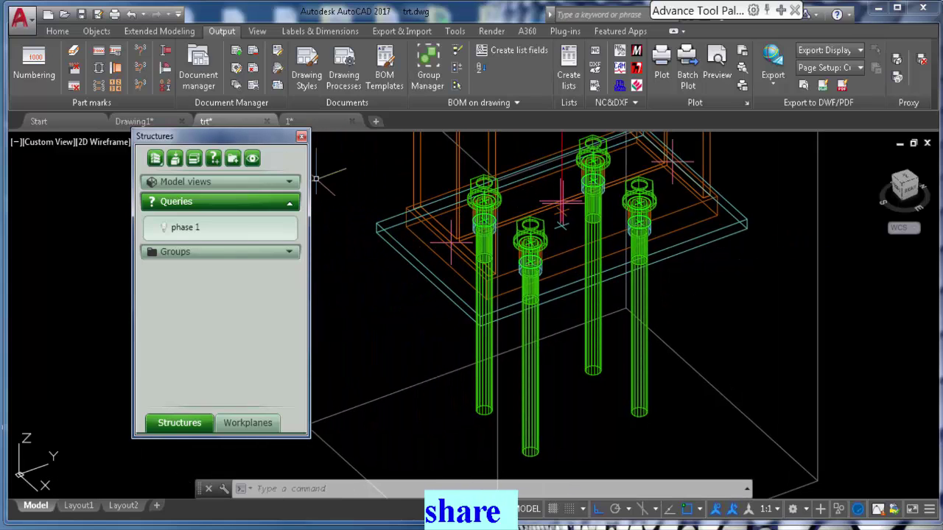
click(301, 136)
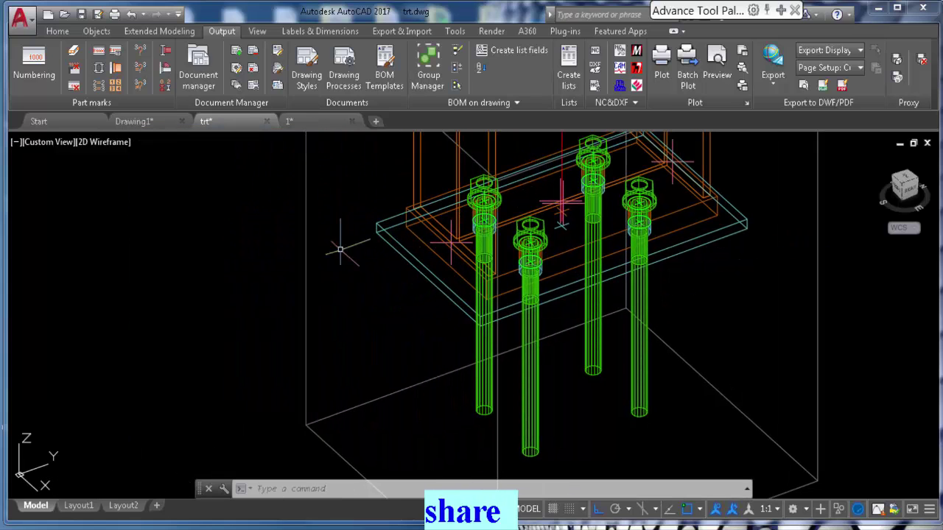
double_click(416, 259)
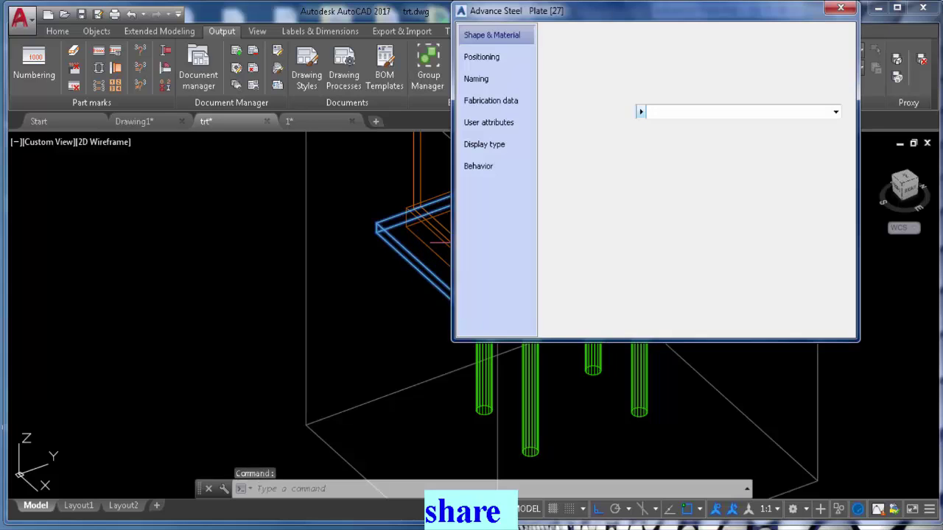
key(Escape)
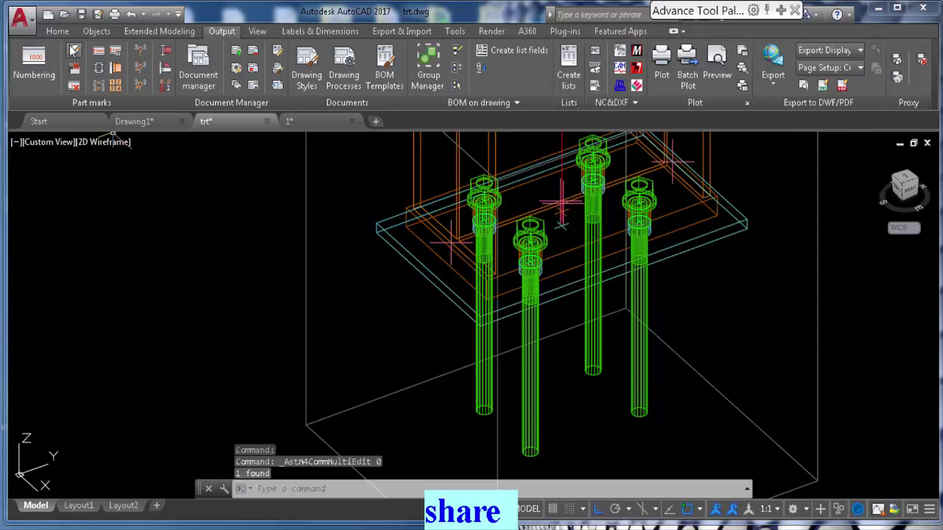
Step: Uncheck the leveling plate's Behavior options 'used for numbering' and 'used for Lists'
click(441, 281)
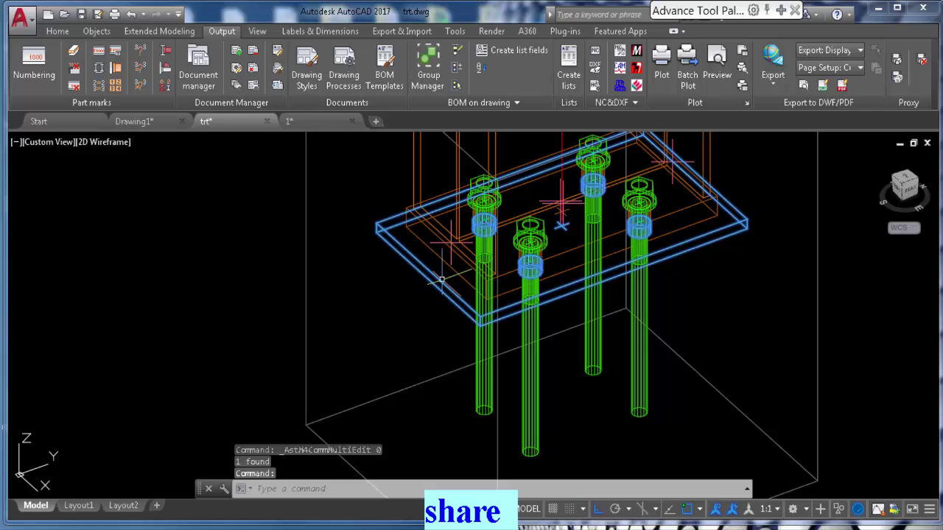
double_click(441, 280)
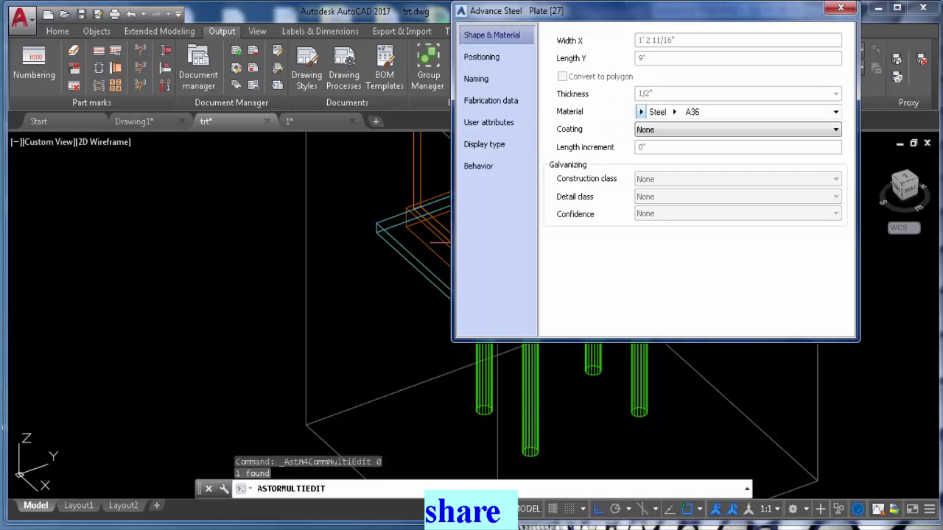
click(501, 79)
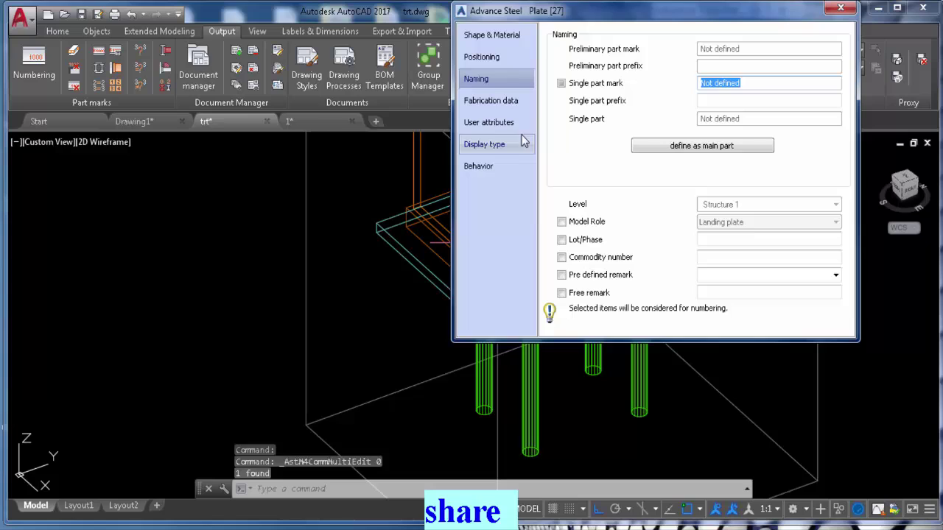
click(492, 167)
click(566, 48)
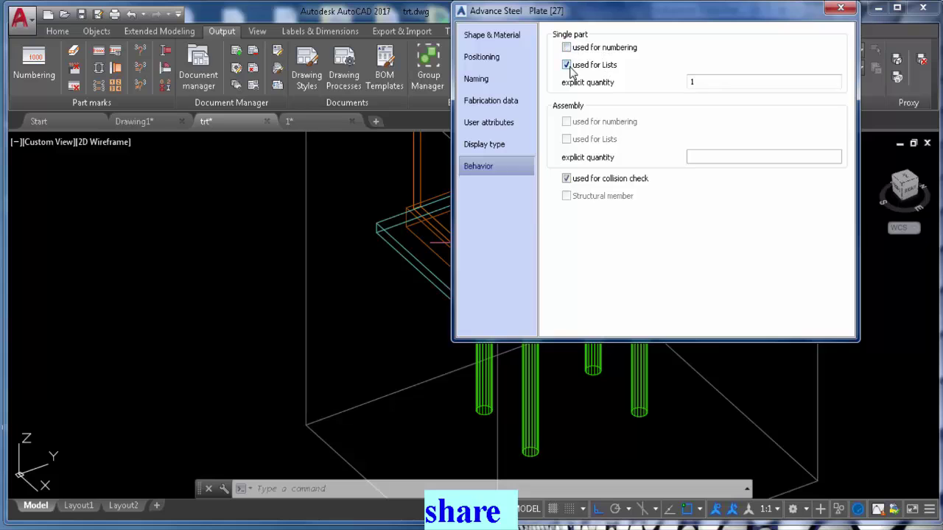
click(566, 65)
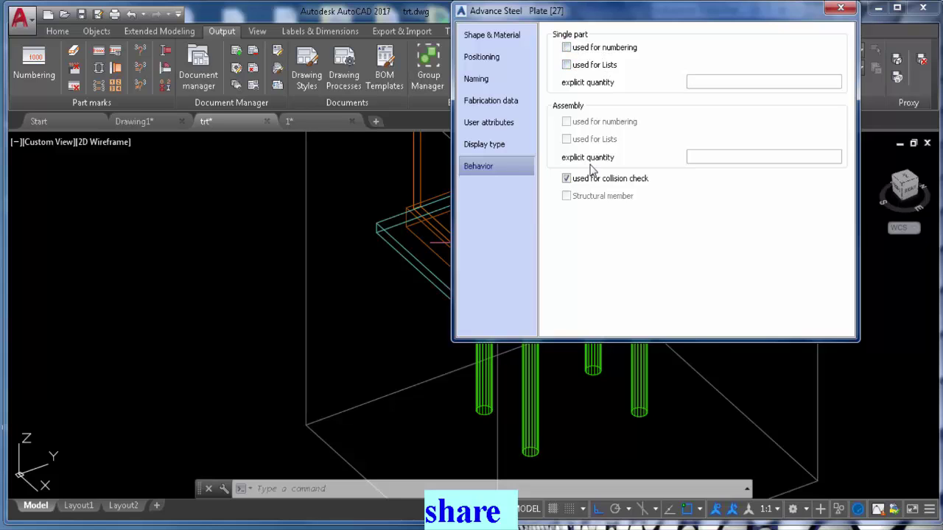
click(847, 12)
scroll(545, 199, down, 5)
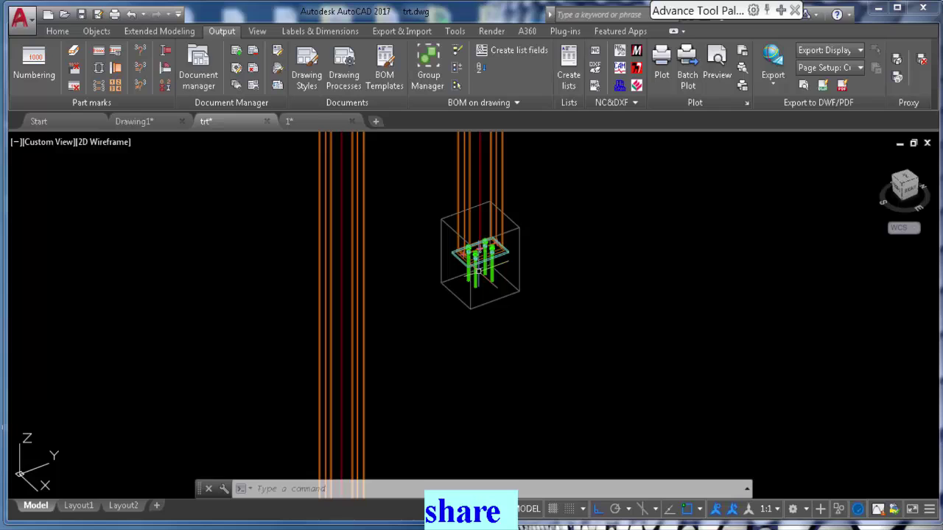
Step: Set the leveling plate's User attribute 1 to 'grout'
scroll(478, 272, up, 2)
mouse_move(480, 259)
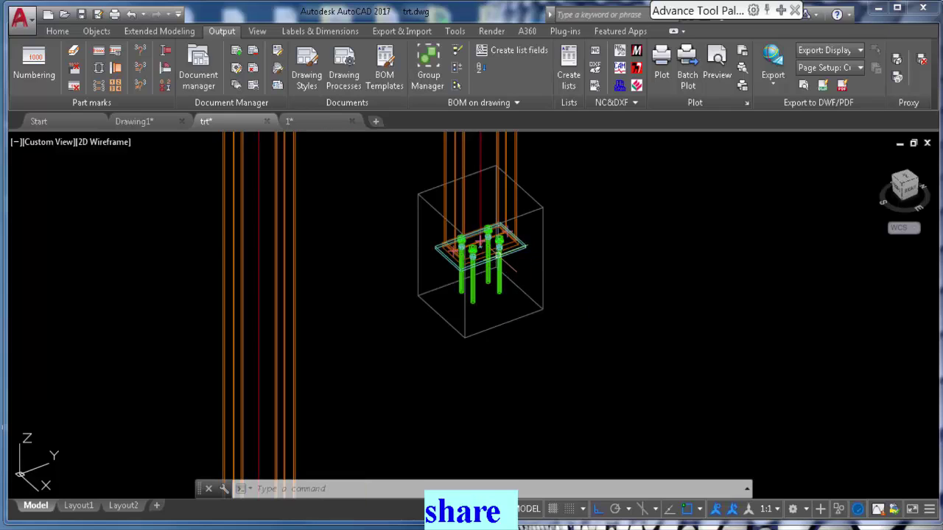
scroll(501, 251, up, 2)
scroll(524, 237, up, 3)
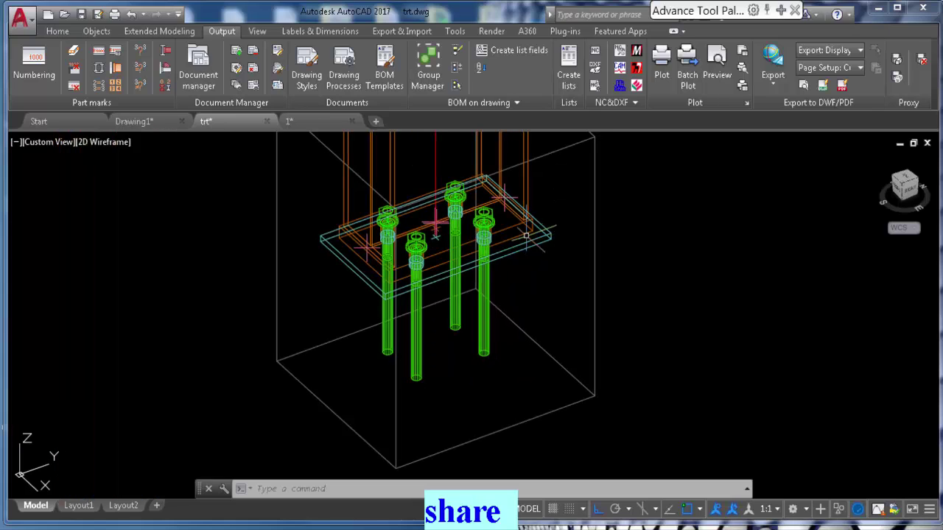
double_click(540, 239)
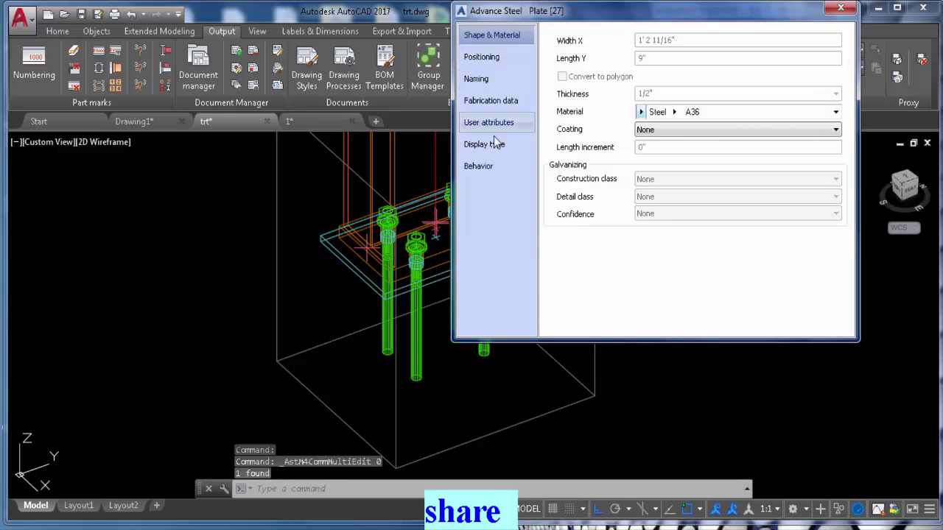
click(489, 122)
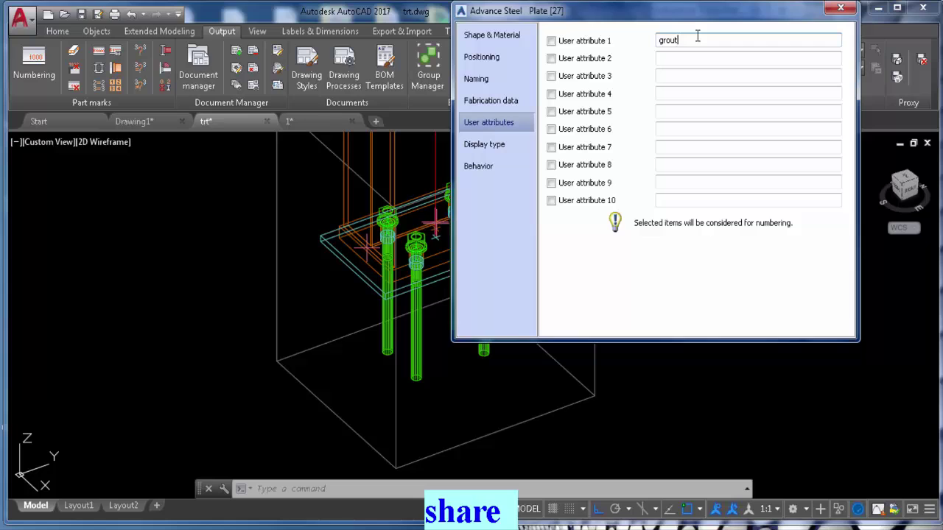
click(840, 9)
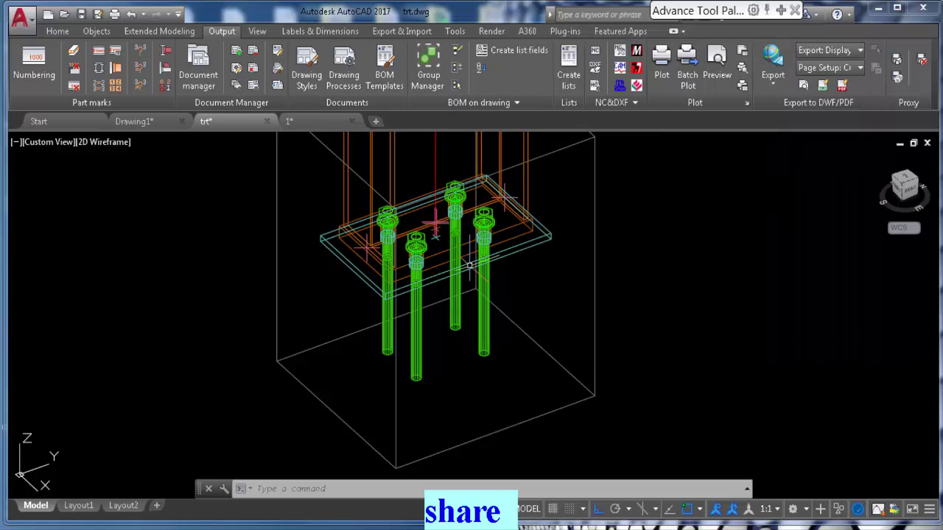